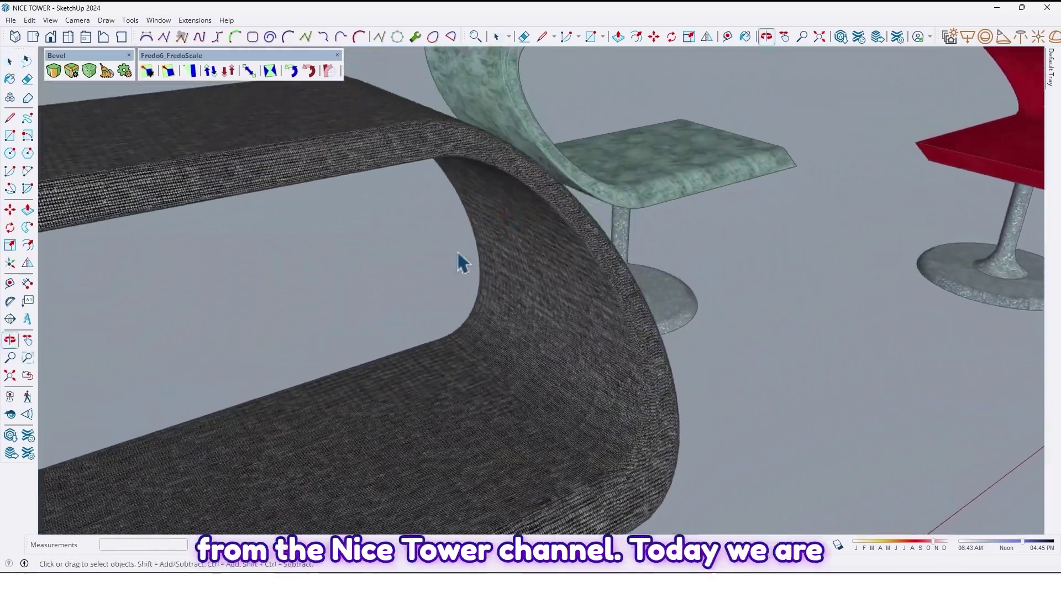
scroll(471, 268, down, 5)
scroll(588, 200, up, 4)
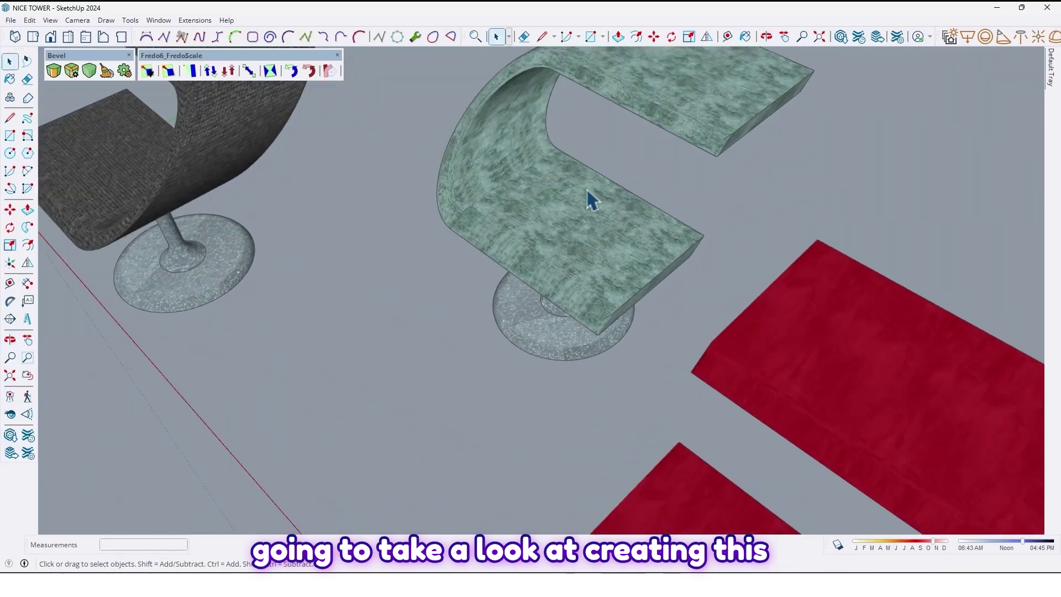
scroll(589, 201, up, 3)
scroll(536, 235, up, 2)
scroll(536, 268, down, 2)
scroll(530, 280, down, 2)
scroll(531, 280, down, 3)
scroll(481, 486, down, 2)
Step: Orbit around the three finished example lobby chairs to preview them
mouse_move(556, 344)
middle_down()
mouse_move(505, 296)
mouse_move(172, 199)
mouse_move(83, 194)
mouse_move(699, 290)
mouse_move(161, 299)
mouse_move(569, 262)
mouse_move(349, 445)
mouse_move(343, 505)
mouse_move(428, 220)
mouse_move(526, 231)
mouse_move(505, 332)
mouse_move(502, 522)
mouse_move(536, 367)
mouse_move(754, 274)
mouse_move(1007, 274)
mouse_move(636, 275)
mouse_move(375, 332)
middle_up()
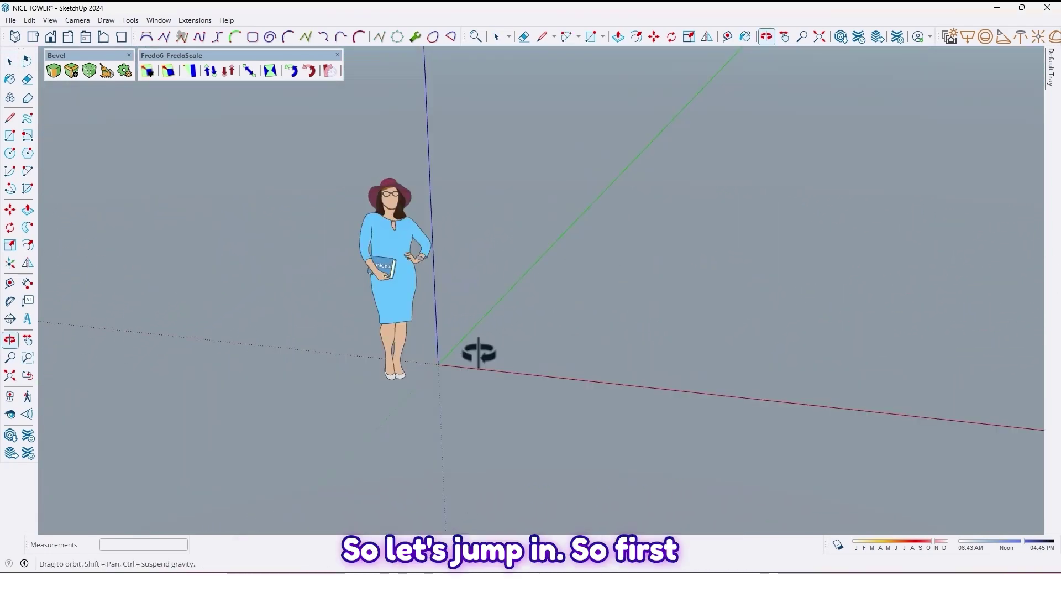
scroll(442, 365, up, 2)
Step: Draw a 90 by 45 cm rectangle from the origin and orbit to inspect it
middle_drag(440, 360, 424, 388)
scroll(464, 395, up, 2)
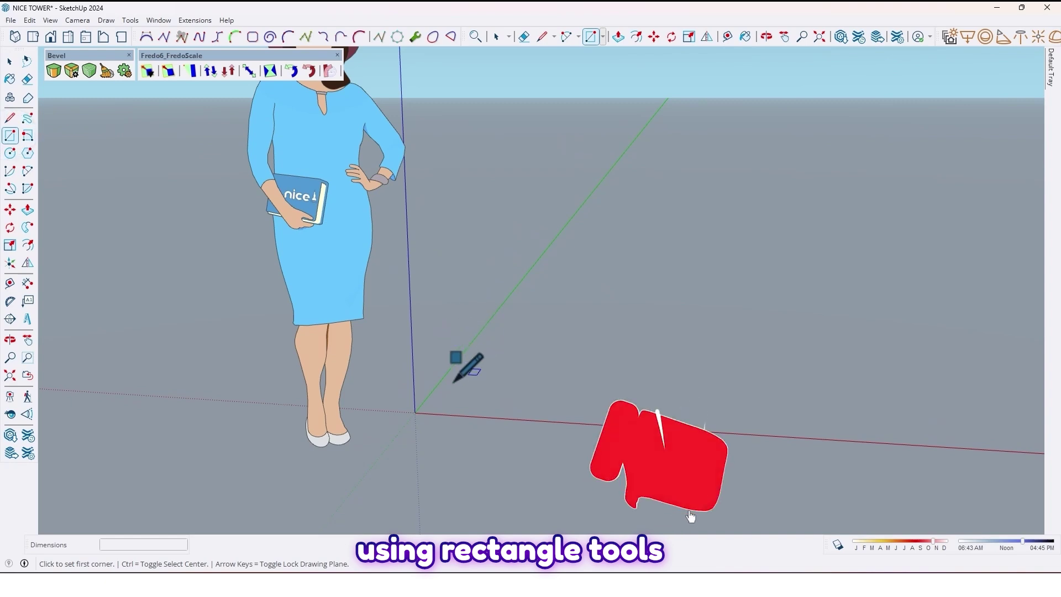
click(418, 410)
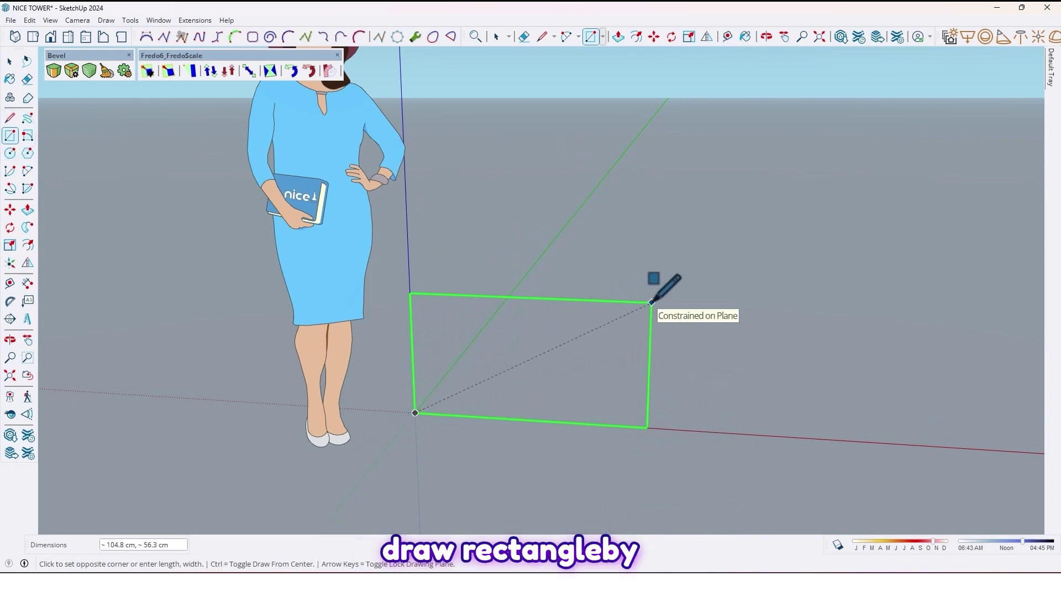
text(90)
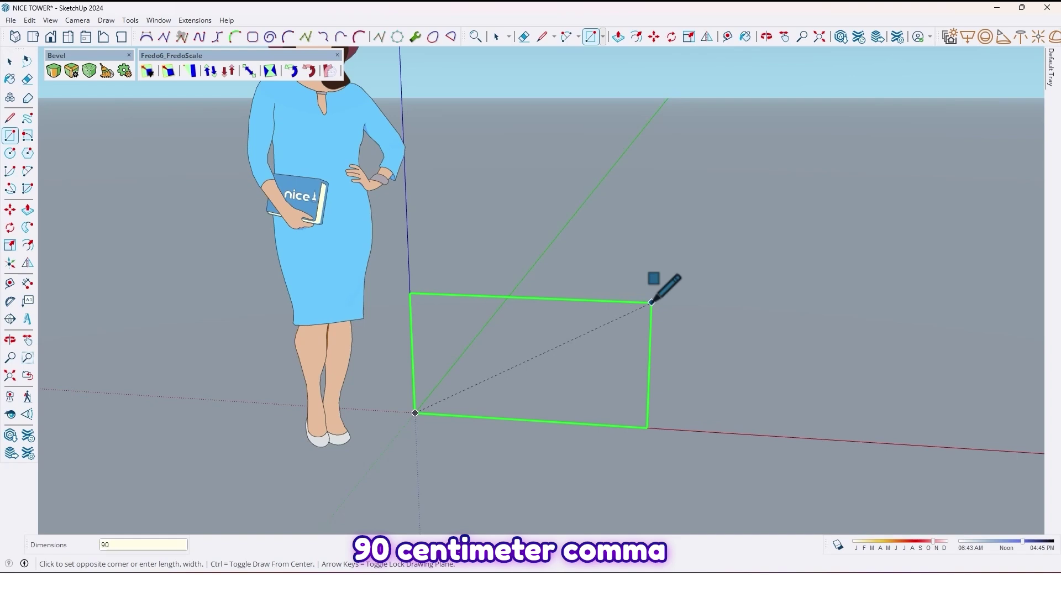
text(,)
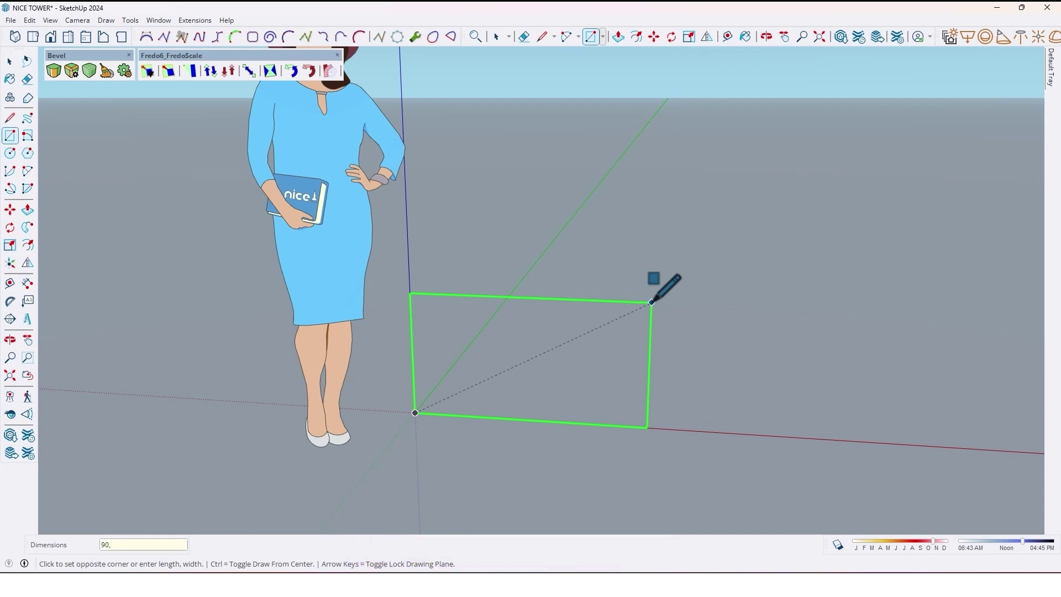
text(45)
key(Return)
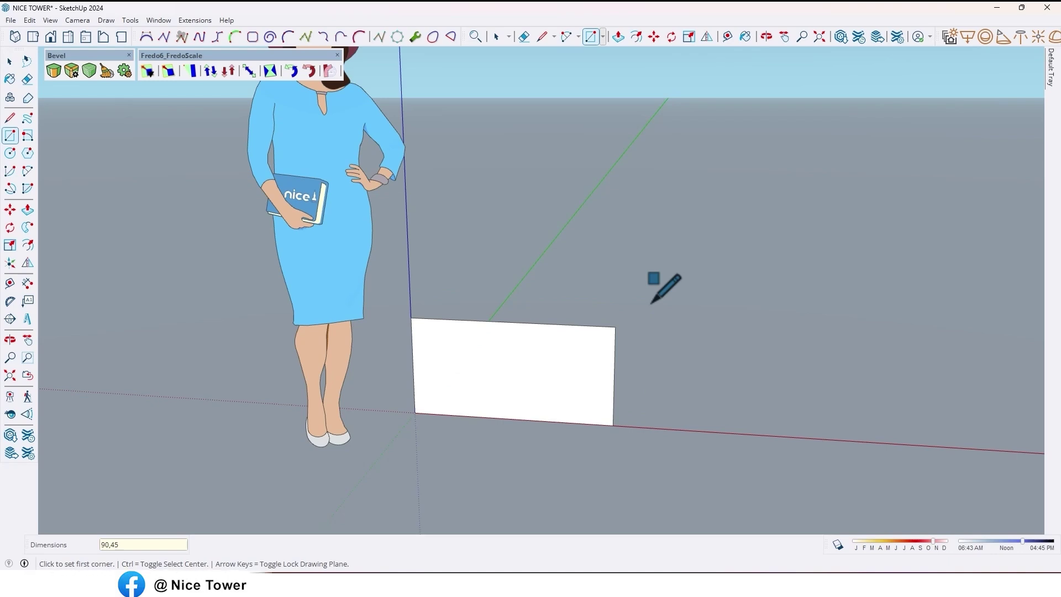
scroll(497, 390, up, 2)
scroll(534, 383, up, 1)
middle_drag(540, 383, 545, 366)
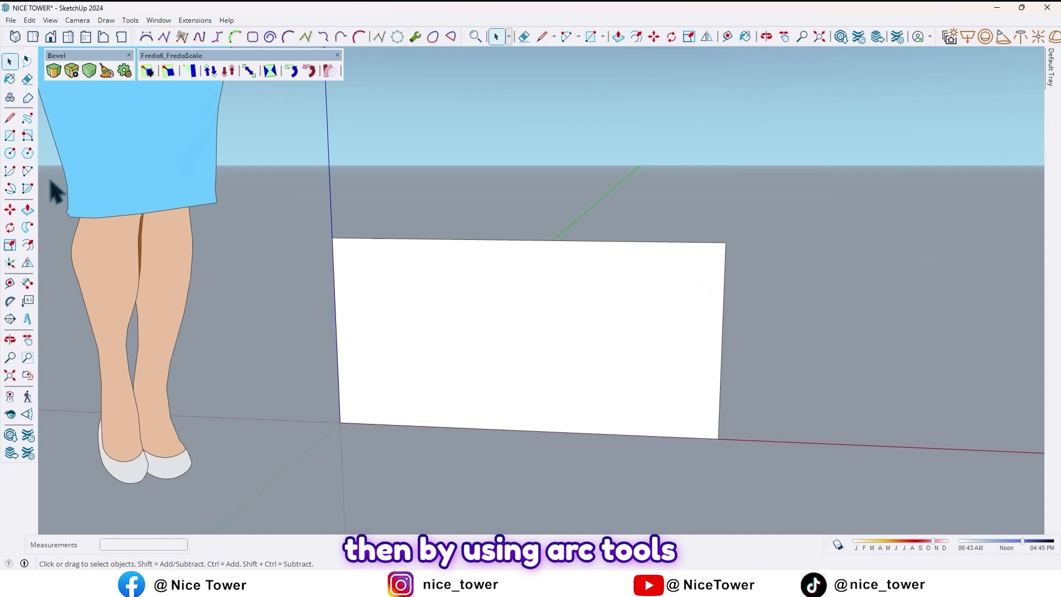
Step: Fillet the top-right and bottom-right corners with matching-radius 2-point arcs
click(27, 170)
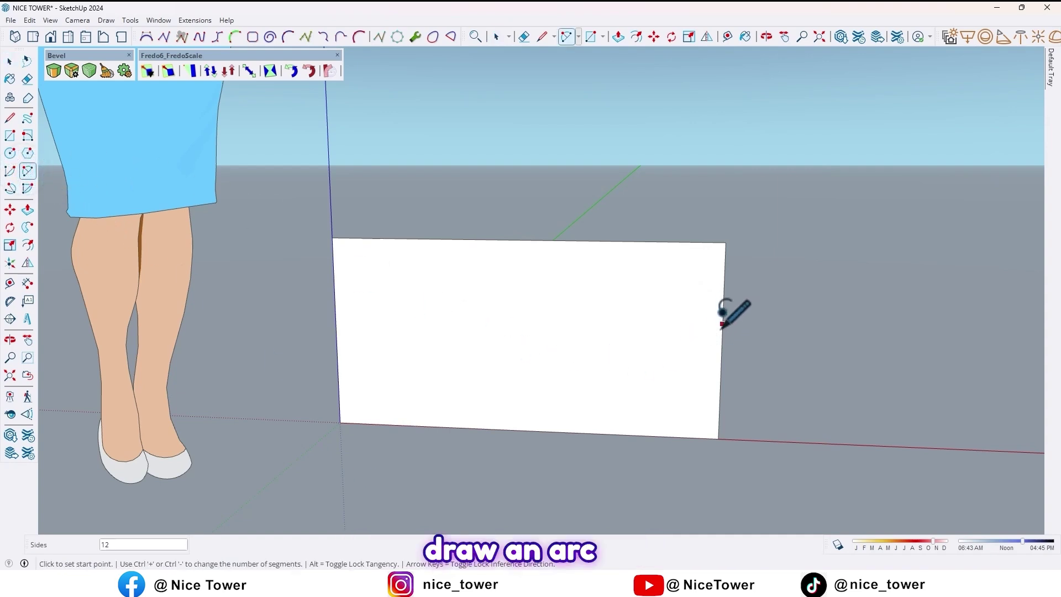
click(721, 342)
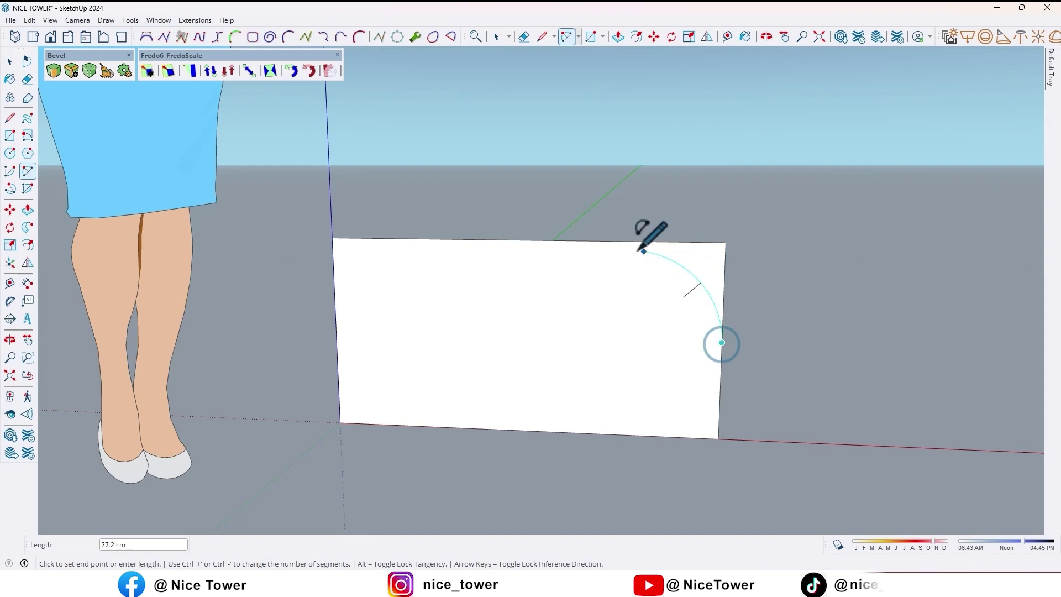
double_click(623, 240)
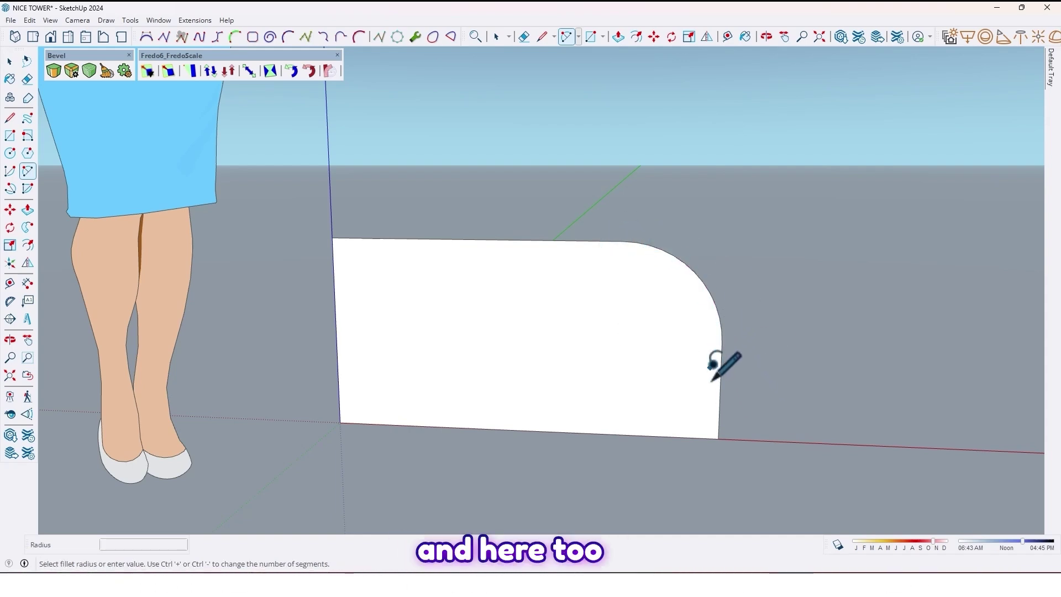
click(720, 419)
mouse_move(800, 309)
middle_down()
mouse_move(407, 310)
mouse_move(703, 346)
mouse_move(736, 336)
middle_up()
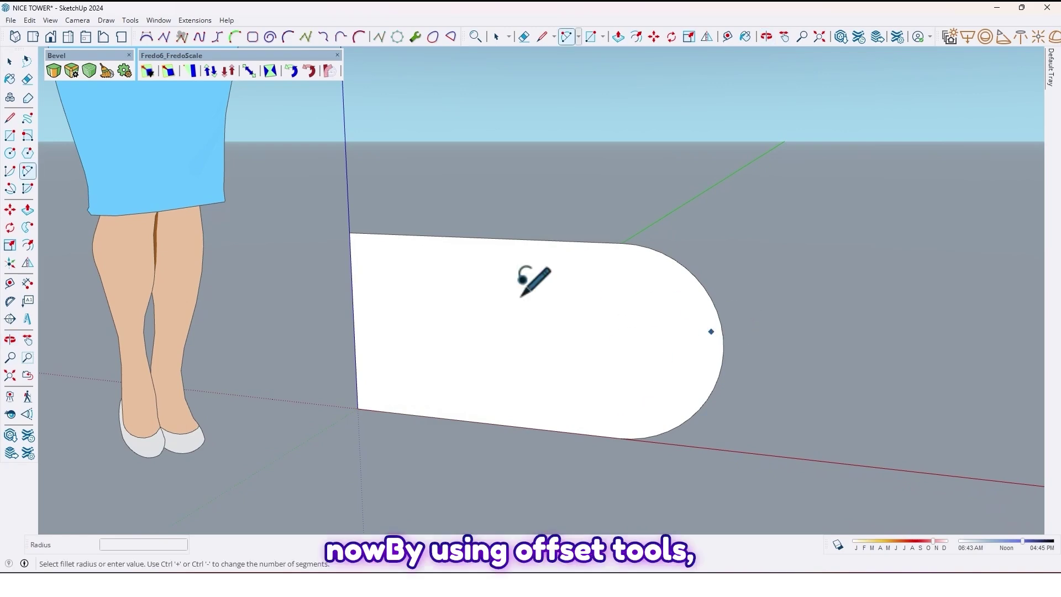
Step: Offset the rounded face's outline 5 cm inward
click(30, 246)
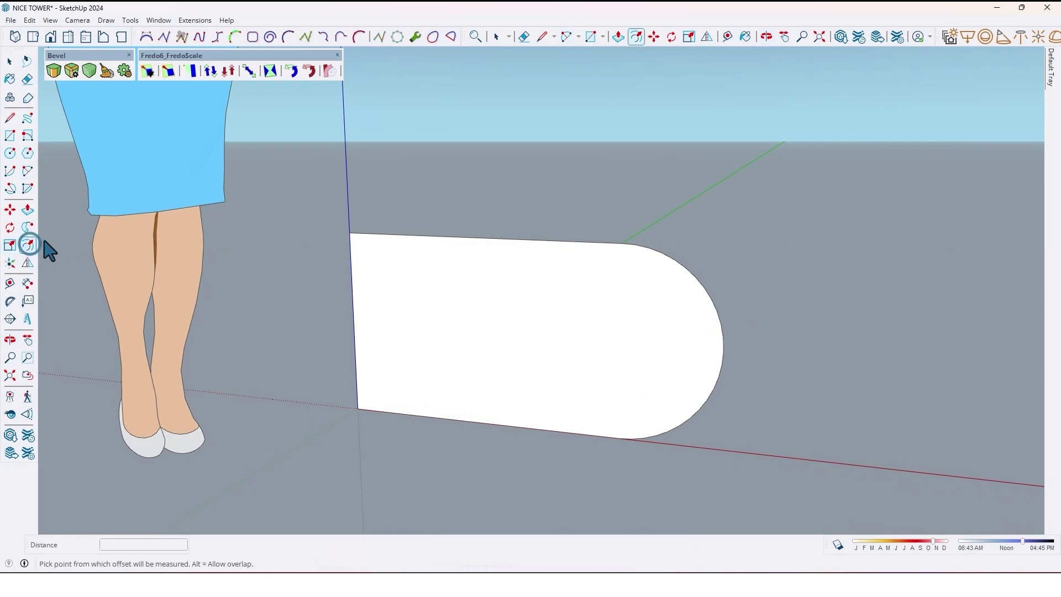
click(515, 282)
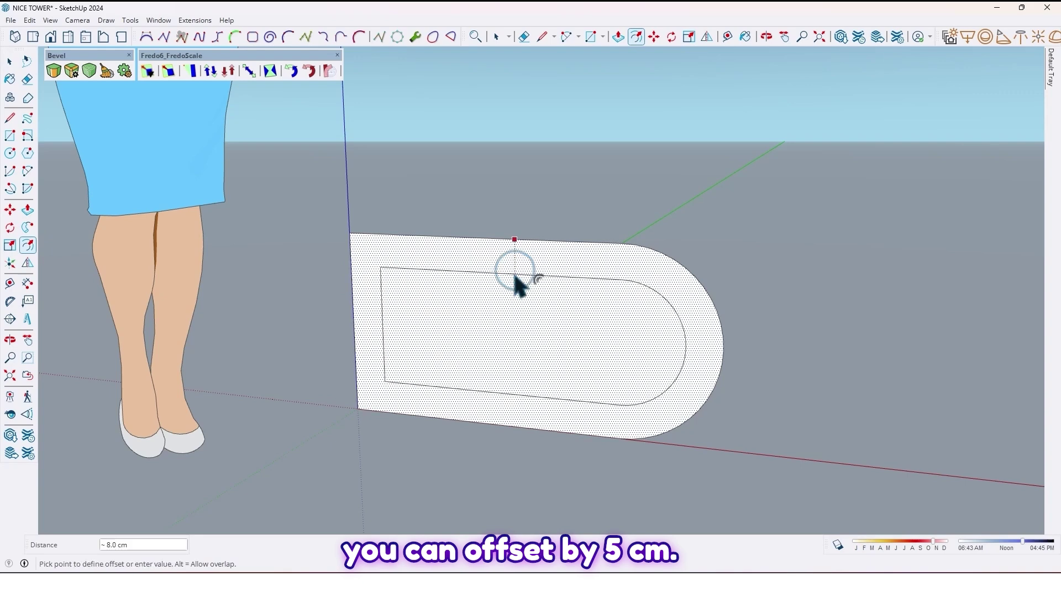
text(5)
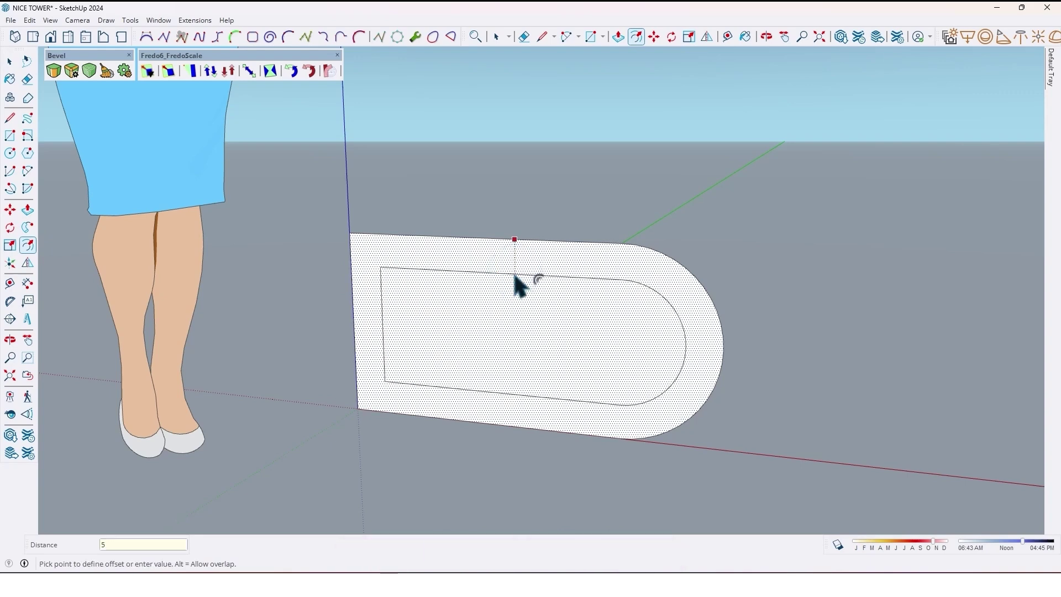
key(Return)
Step: Move the inner left edge onto the outer edge, opening the band's left end
key(space)
click(360, 386)
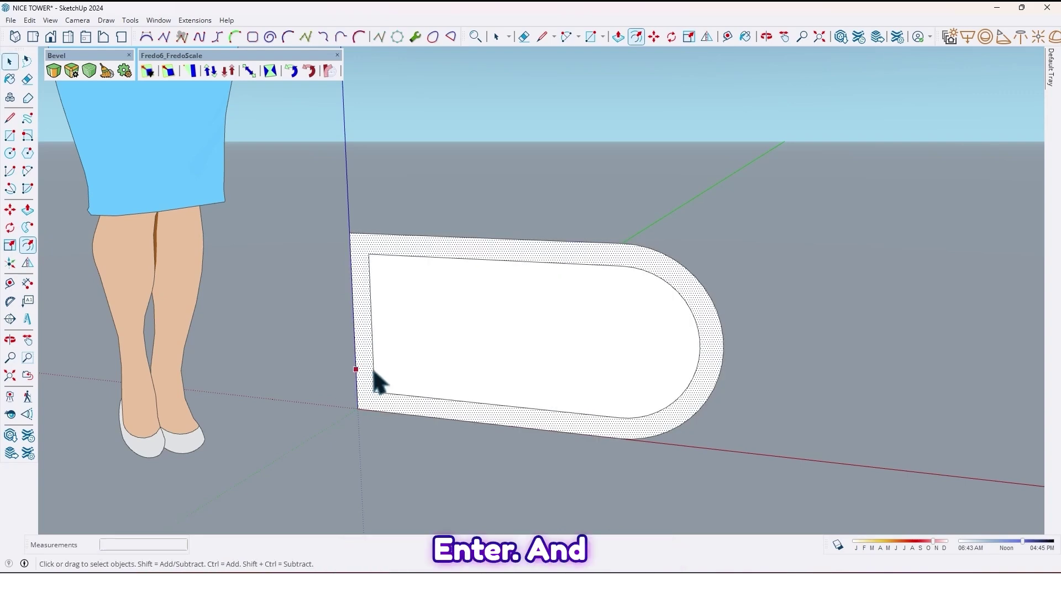
click(373, 366)
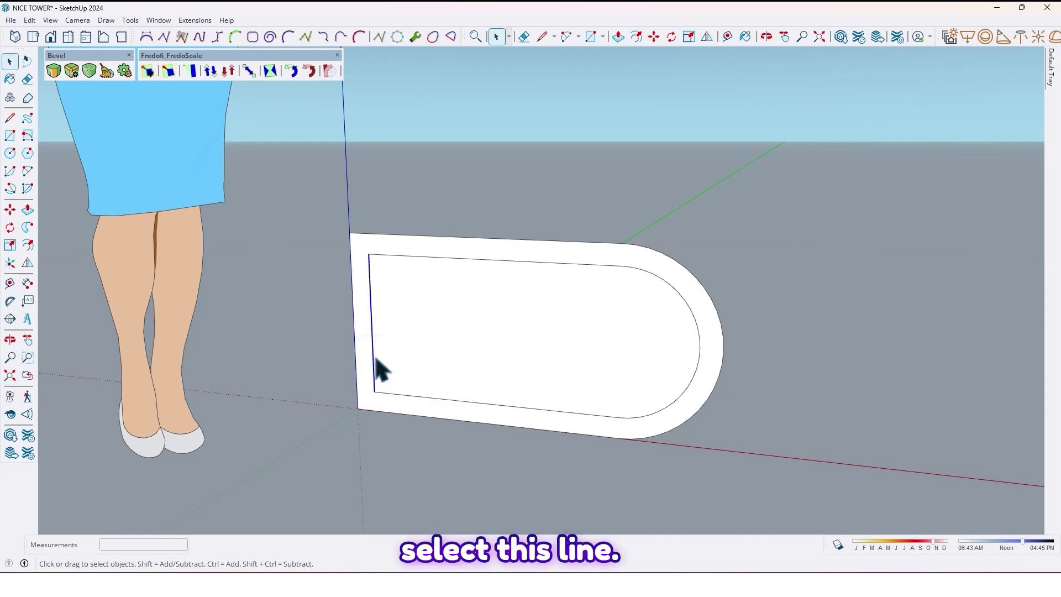
click(375, 390)
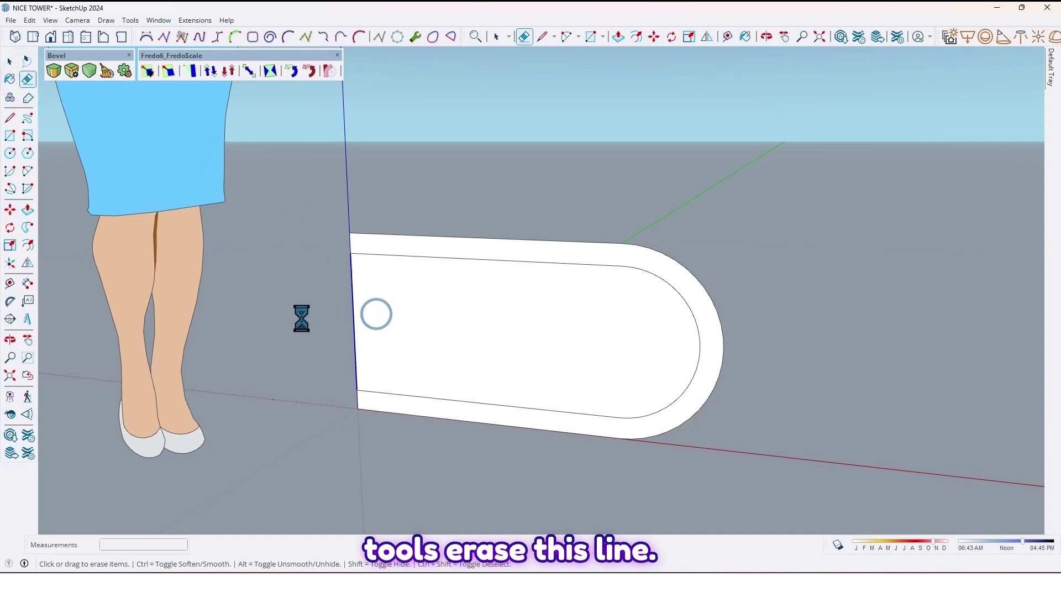
mouse_move(302, 319)
middle_down()
mouse_move(517, 338)
mouse_move(427, 296)
middle_up()
Step: Push/Pull the U-shaped face 50 cm into a solid bent slab
mouse_move(406, 349)
middle_down()
mouse_move(526, 304)
mouse_move(464, 270)
mouse_move(356, 304)
mouse_move(354, 324)
middle_up()
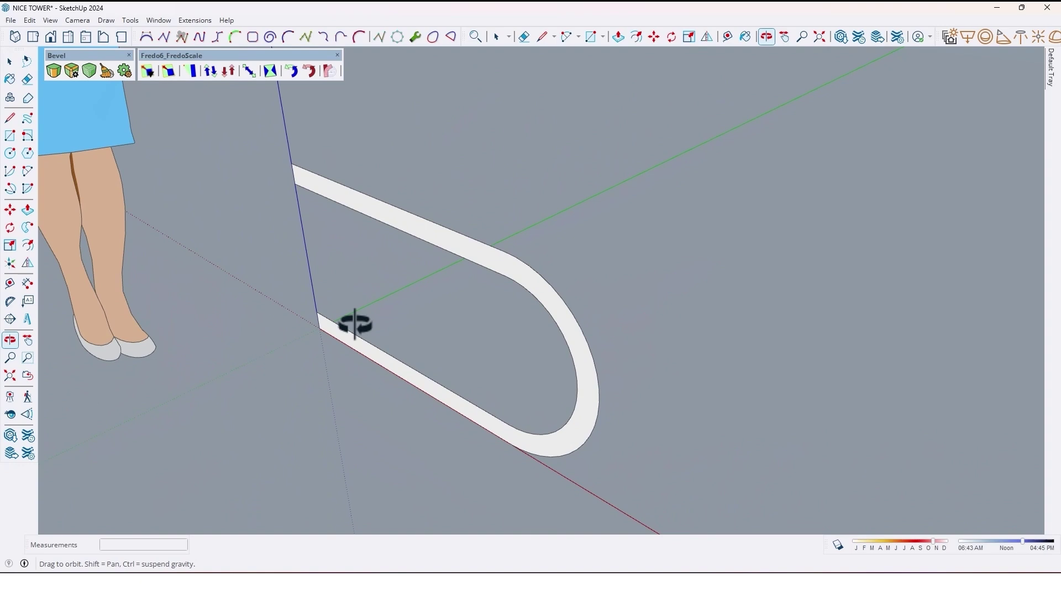
click(28, 211)
click(464, 268)
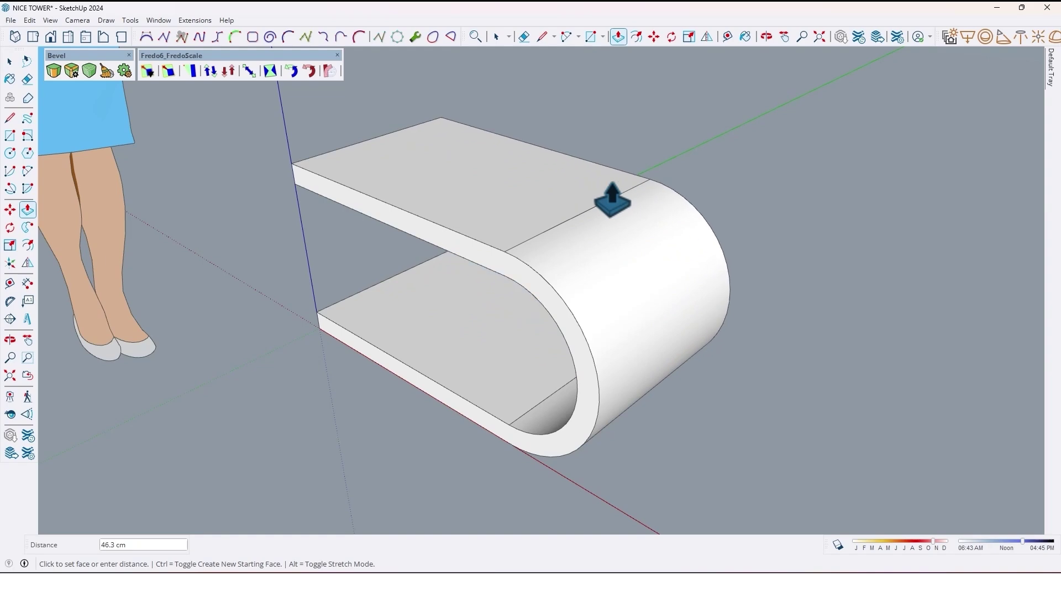
text(50)
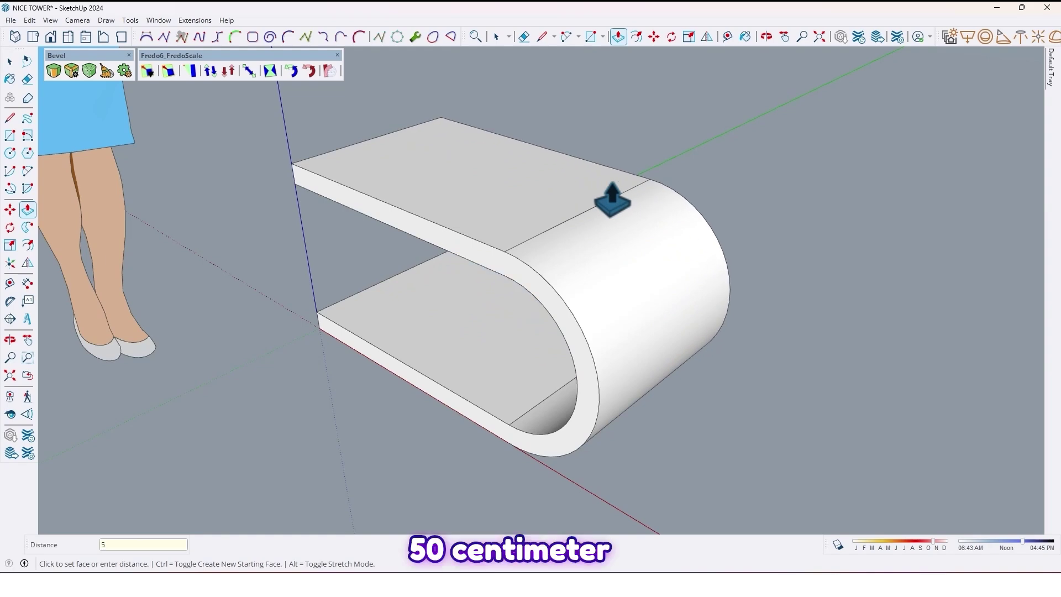
key(Return)
mouse_move(517, 380)
middle_down()
mouse_move(600, 258)
mouse_move(689, 343)
middle_up()
Step: Select the whole curved seat shape and make it a group
triple_click(532, 331)
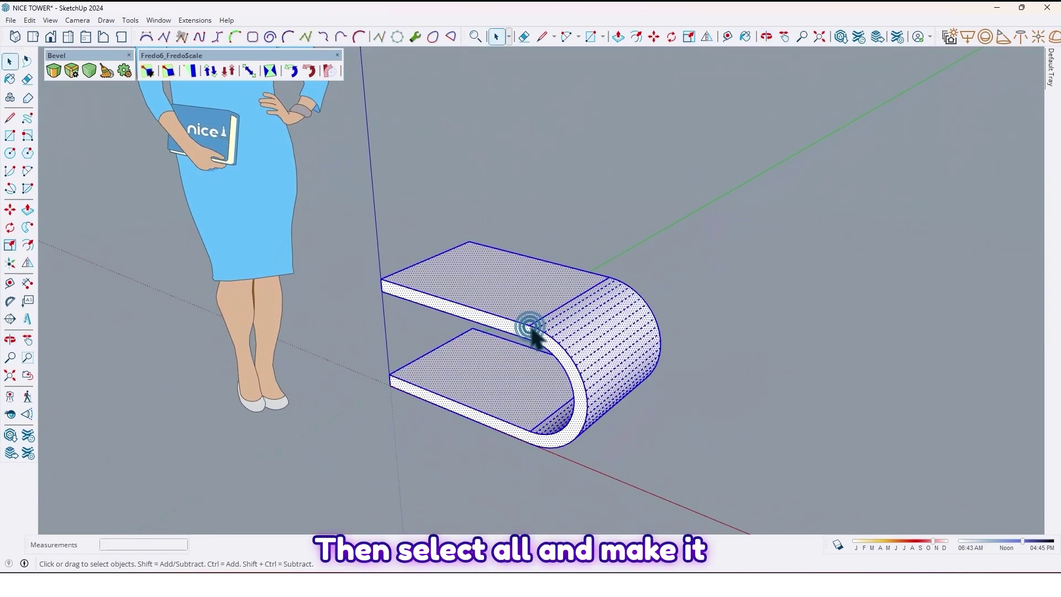
right_click(532, 335)
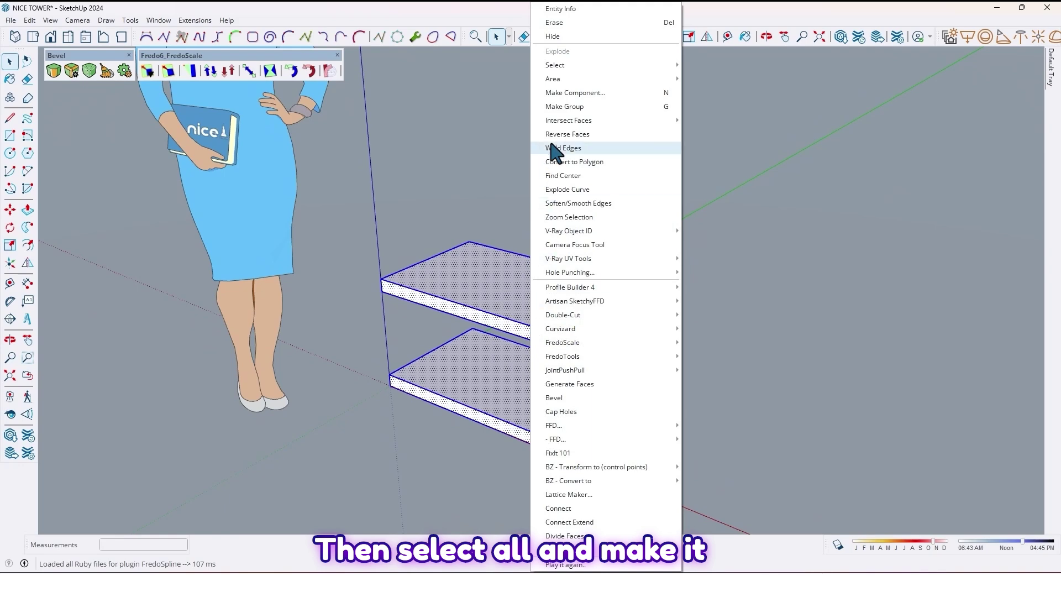
click(569, 106)
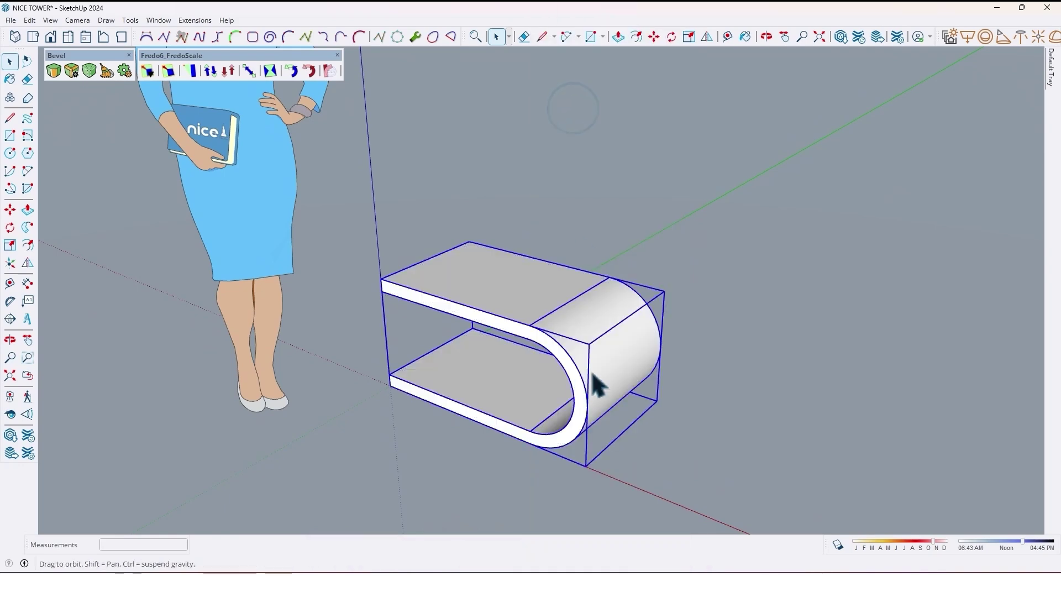
mouse_move(595, 383)
middle_down()
mouse_move(634, 365)
mouse_move(636, 305)
middle_up()
Step: In Soften Edges, turn off coplanar softening, then orbit to a front view
click(1050, 68)
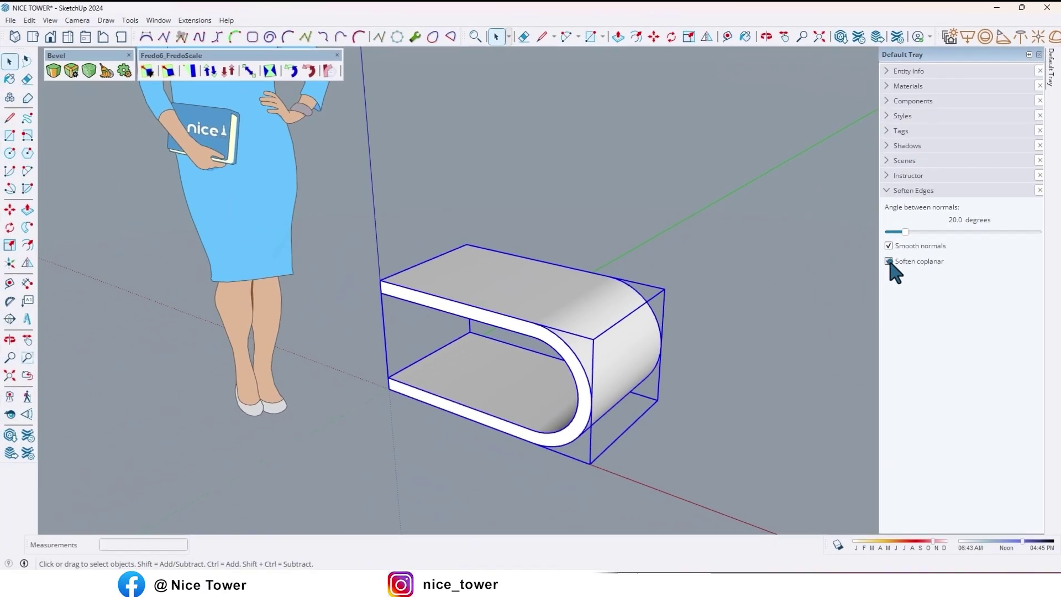
click(890, 261)
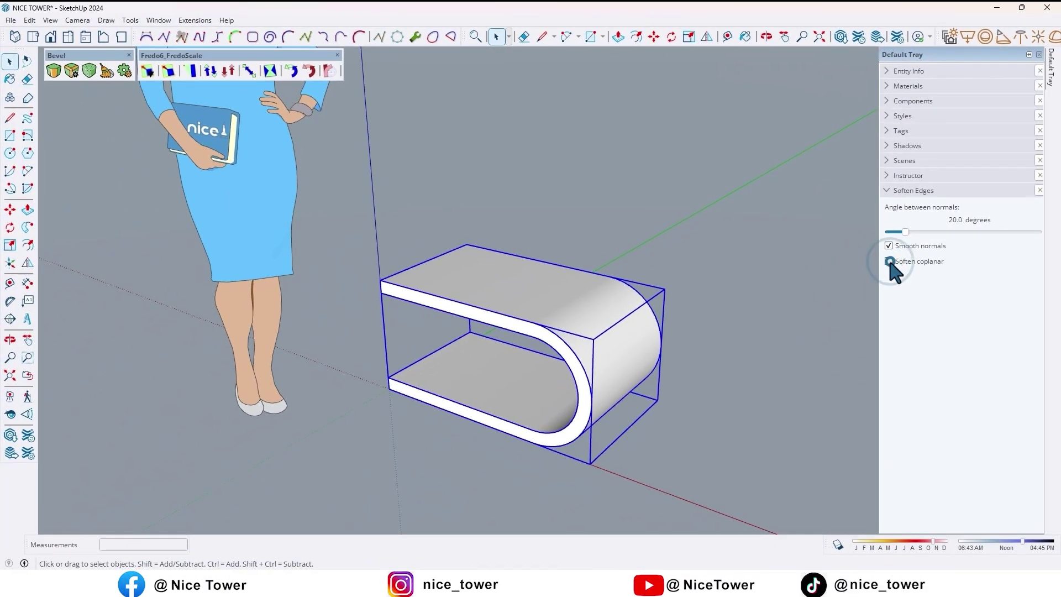
mouse_move(611, 158)
middle_down()
mouse_move(871, 160)
mouse_move(711, 124)
mouse_move(481, 229)
mouse_move(368, 111)
mouse_move(688, 136)
mouse_move(636, 182)
middle_up()
mouse_move(474, 278)
middle_down()
mouse_move(481, 225)
mouse_move(461, 224)
middle_up()
mouse_move(545, 307)
middle_down()
mouse_move(562, 268)
mouse_move(531, 263)
middle_up()
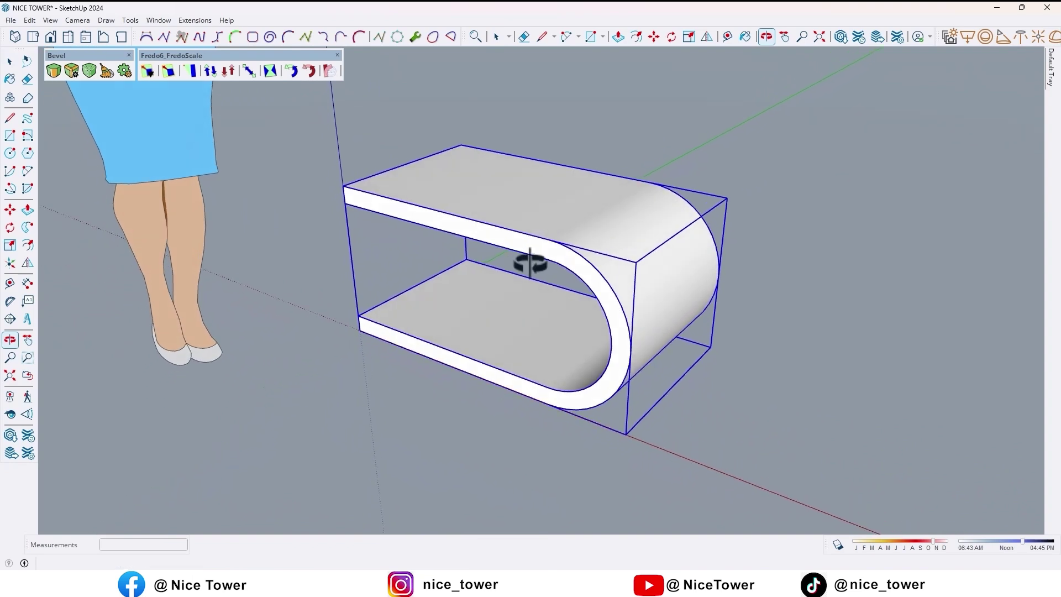
Step: Inside the slab group, bevel the front side-face edges into a rounded fillet
double_click(504, 241)
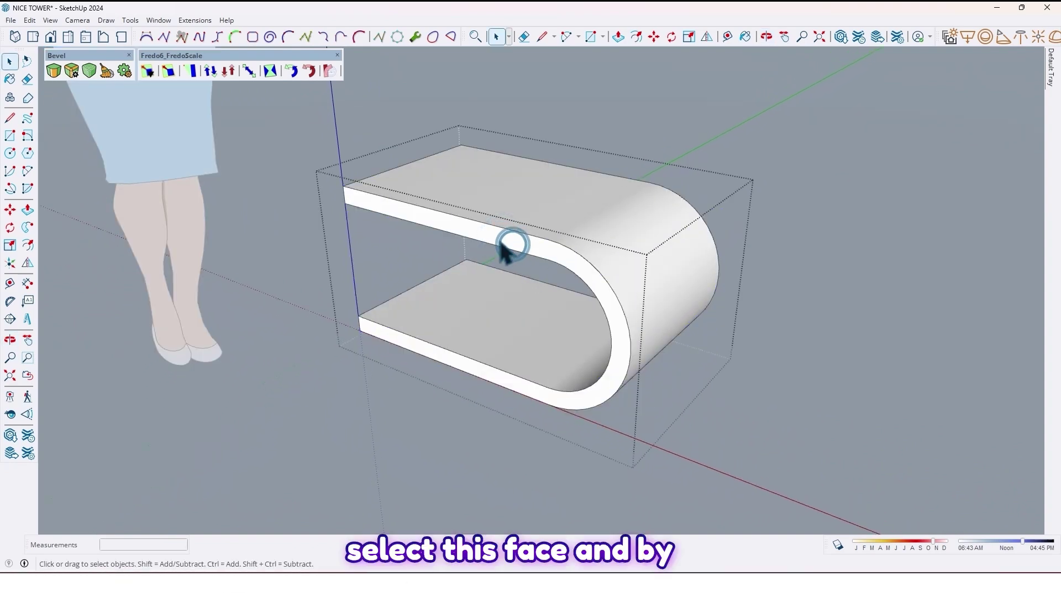
click(493, 238)
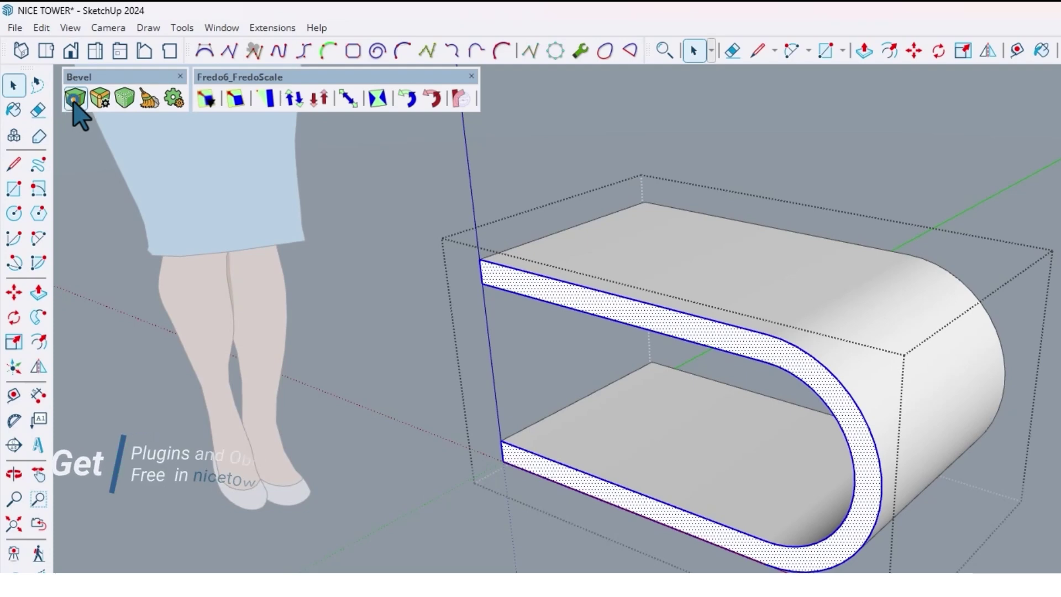
click(71, 104)
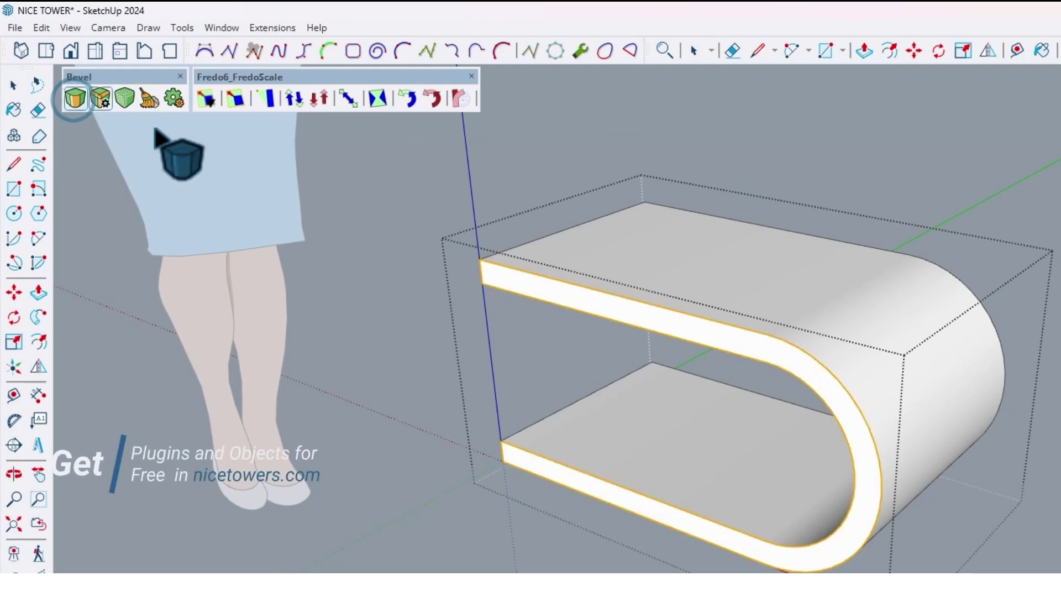
click(651, 309)
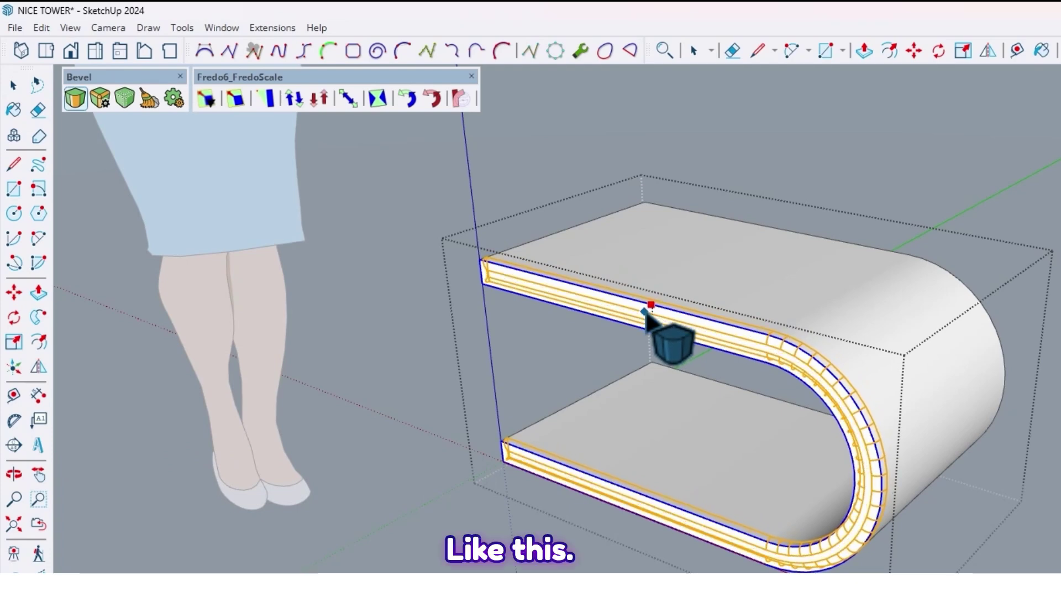
key(Return)
Step: Bevel the back side's edges with about 1.9 cm offset and 10 segments
mouse_move(505, 243)
middle_down()
mouse_move(635, 230)
mouse_move(251, 196)
mouse_move(493, 206)
mouse_move(545, 260)
middle_up()
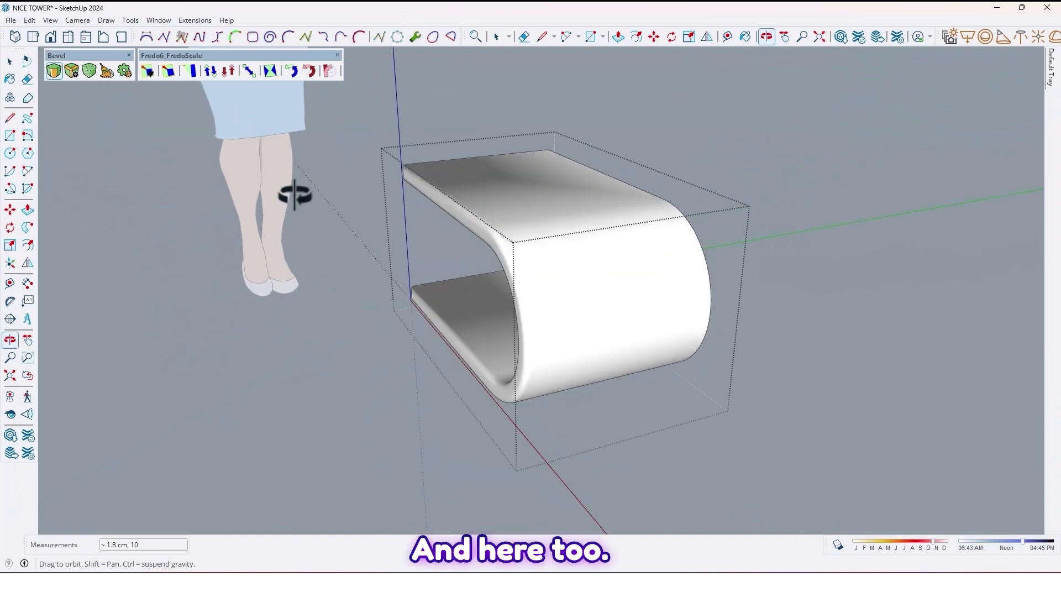
scroll(531, 244, up, 2)
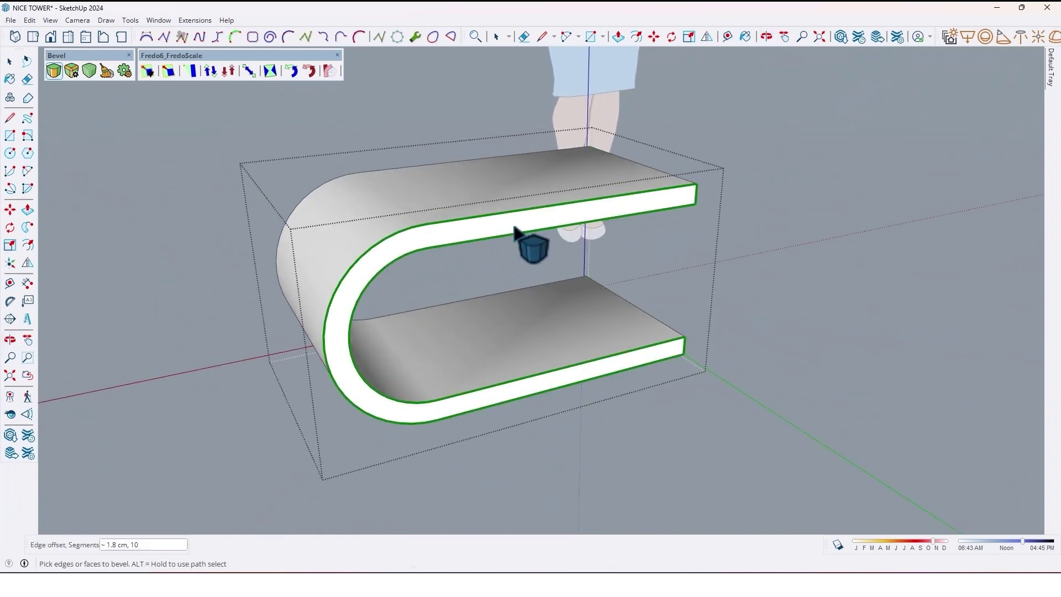
click(514, 229)
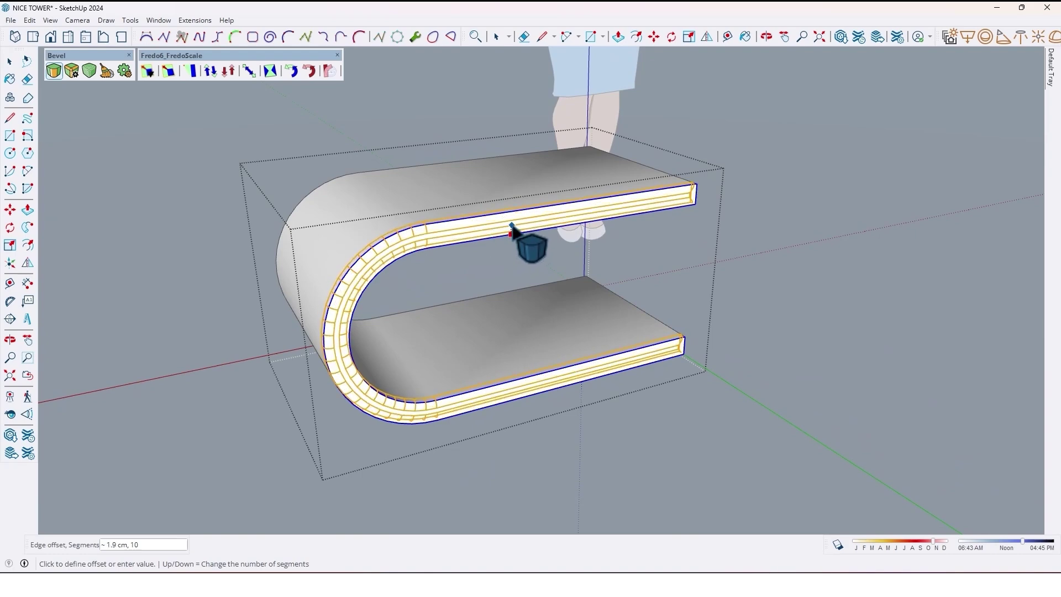
click(512, 228)
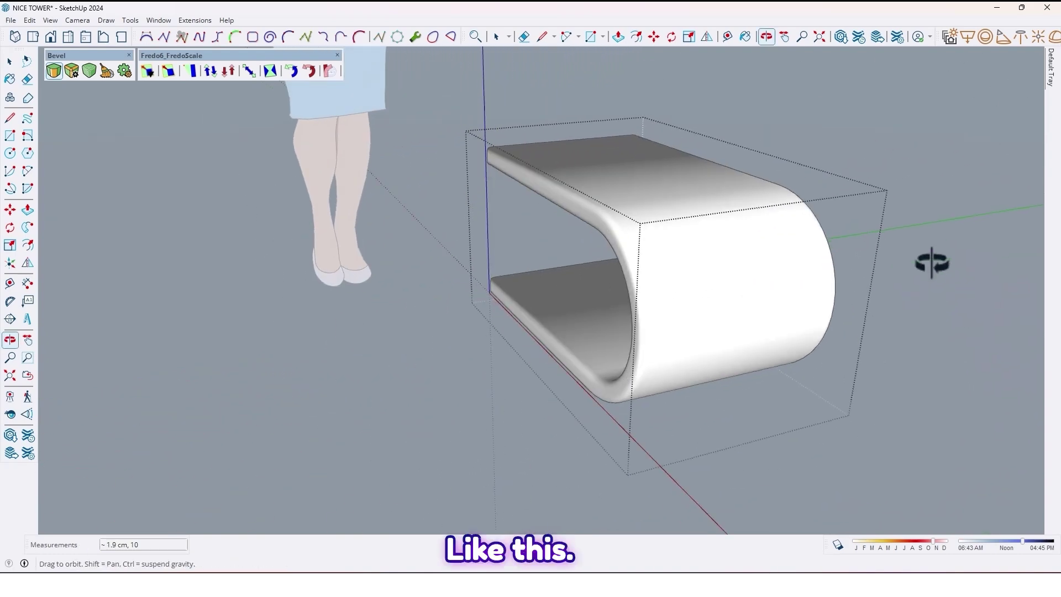
key(space)
Step: Reselect the rounded slab and reopen the edge-softening settings panel
mouse_move(373, 282)
middle_down()
mouse_move(894, 362)
mouse_move(748, 209)
mouse_move(602, 256)
mouse_move(409, 251)
mouse_move(829, 248)
mouse_move(557, 268)
mouse_move(758, 238)
mouse_move(555, 253)
mouse_move(735, 296)
mouse_move(550, 277)
mouse_move(642, 267)
mouse_move(680, 232)
middle_up()
click(643, 267)
click(1055, 79)
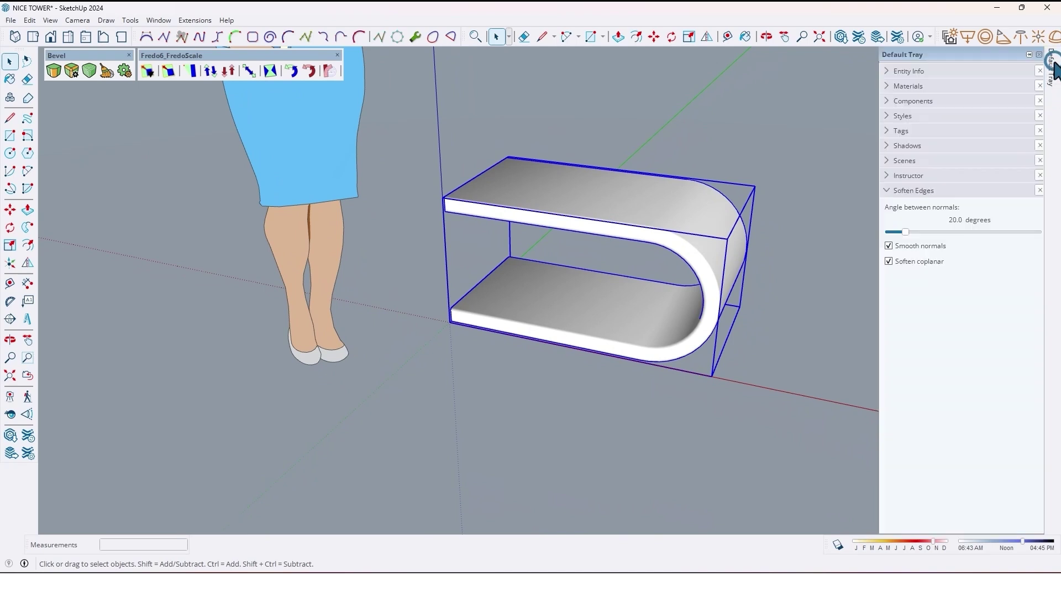
Step: Pin the Default Tray, toggle Smooth normals, then unpin it and orbit the slab
click(1028, 55)
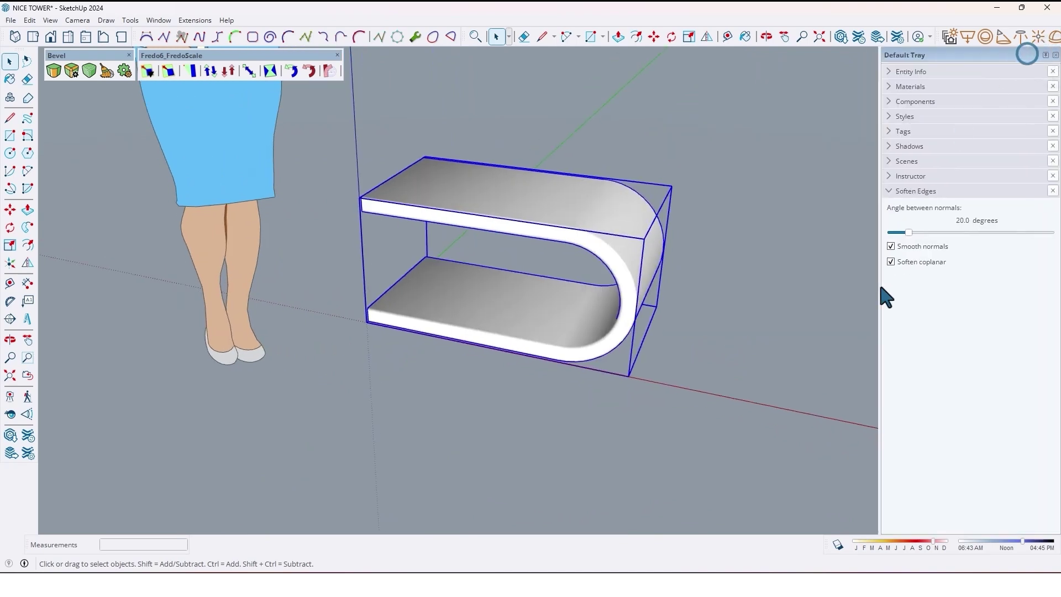
click(893, 246)
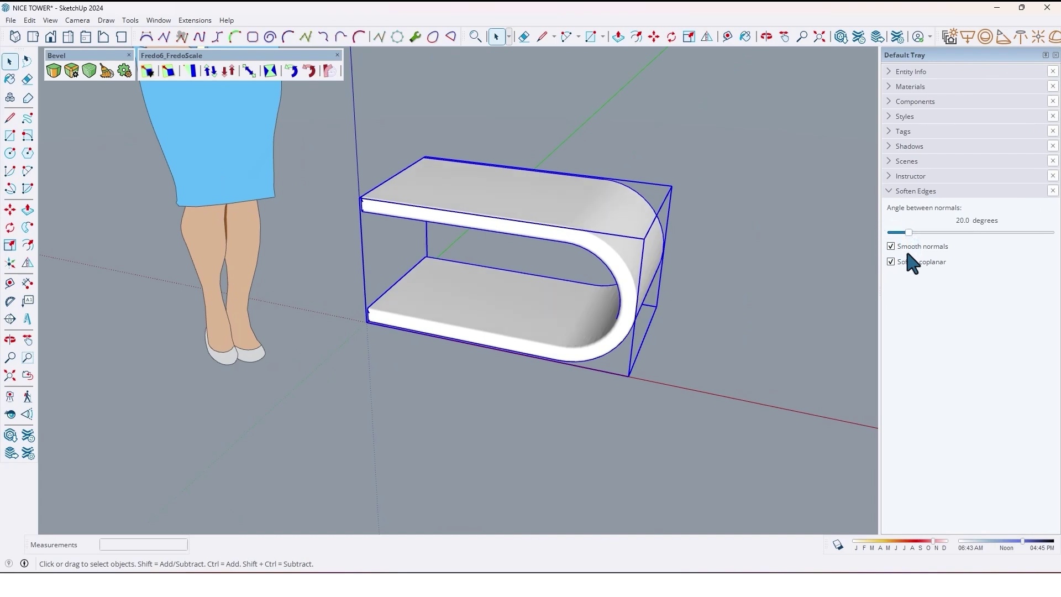
click(1044, 56)
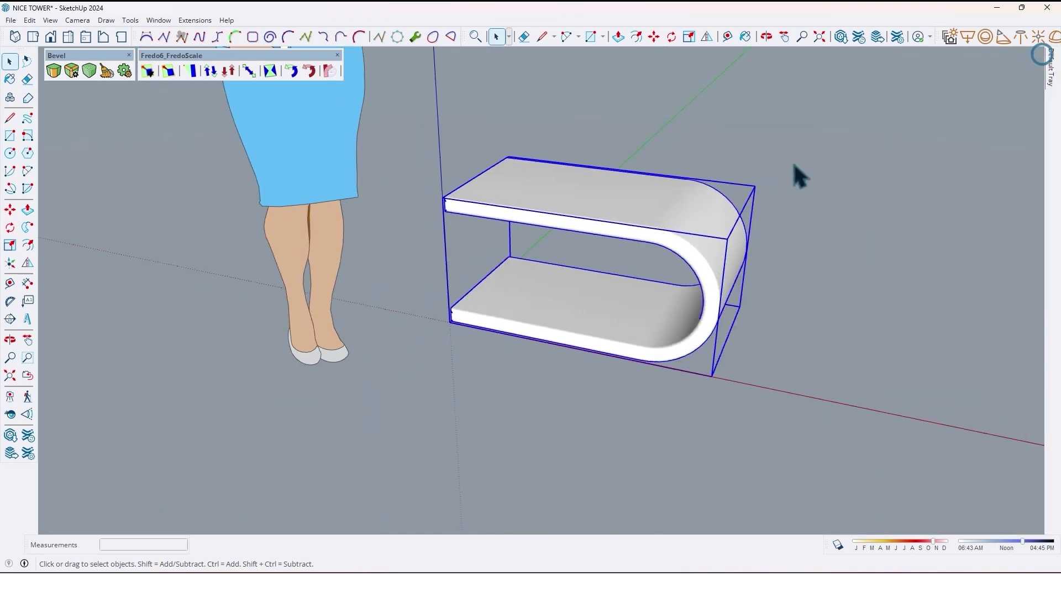
mouse_move(515, 276)
middle_down()
mouse_move(1053, 213)
mouse_move(846, 277)
middle_up()
click(701, 333)
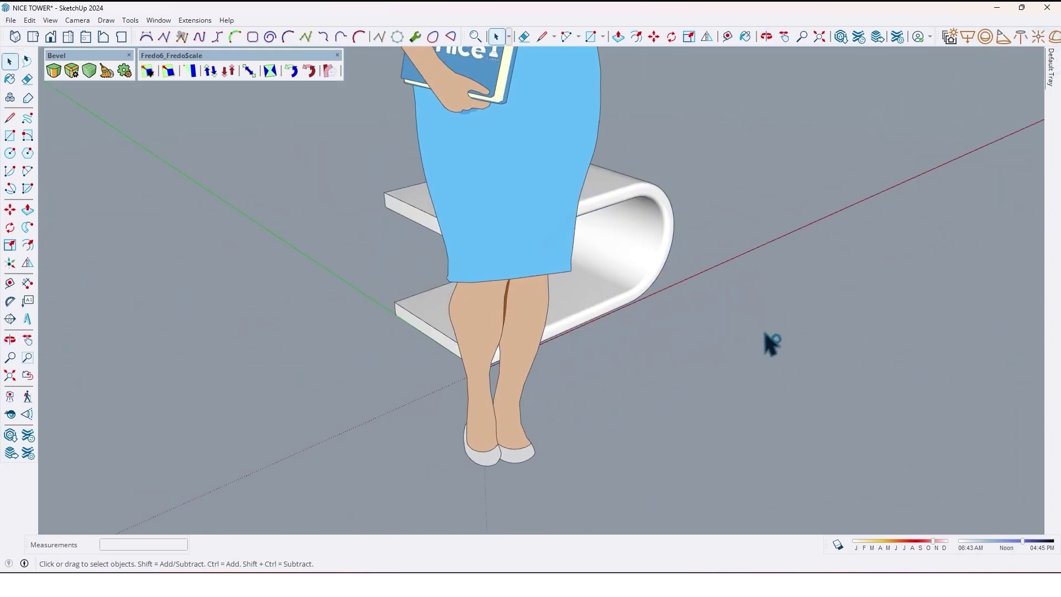
mouse_move(777, 338)
middle_down()
mouse_move(533, 251)
mouse_move(296, 296)
mouse_move(414, 225)
mouse_move(531, 264)
mouse_move(345, 240)
mouse_move(640, 303)
middle_up()
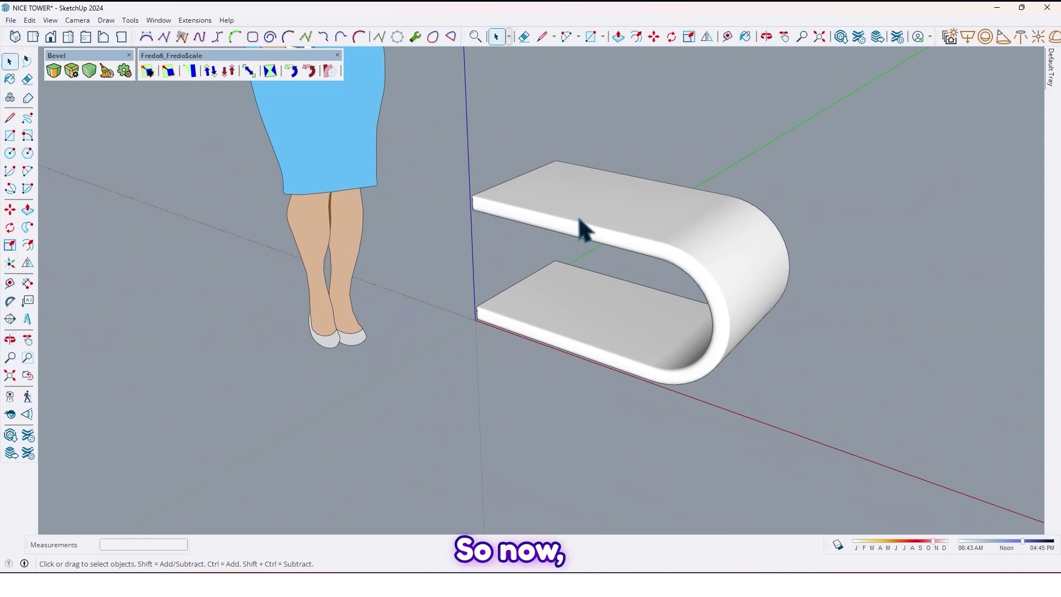
mouse_move(565, 226)
middle_down()
mouse_move(591, 266)
mouse_move(540, 257)
mouse_move(592, 230)
mouse_move(558, 230)
middle_up()
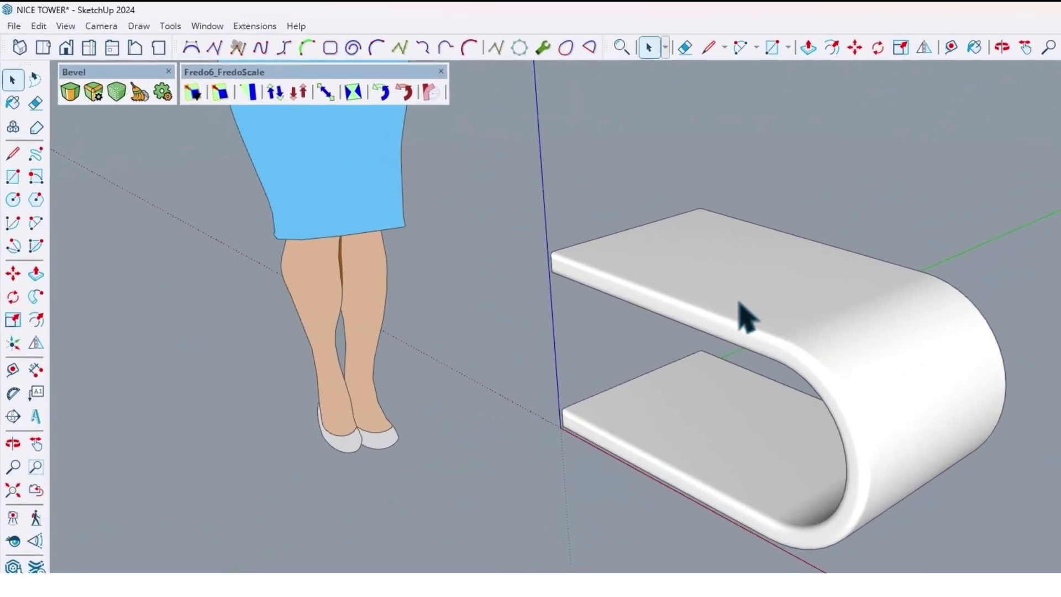
Step: Shear the slab group's top sideways with FredoScale Box Planar Shearing
click(568, 237)
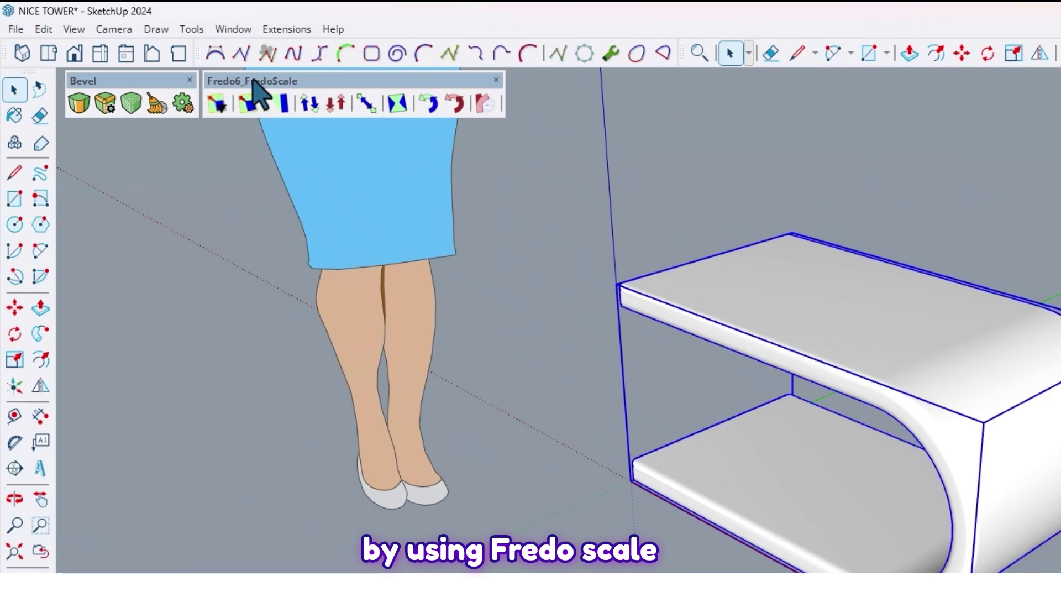
click(308, 105)
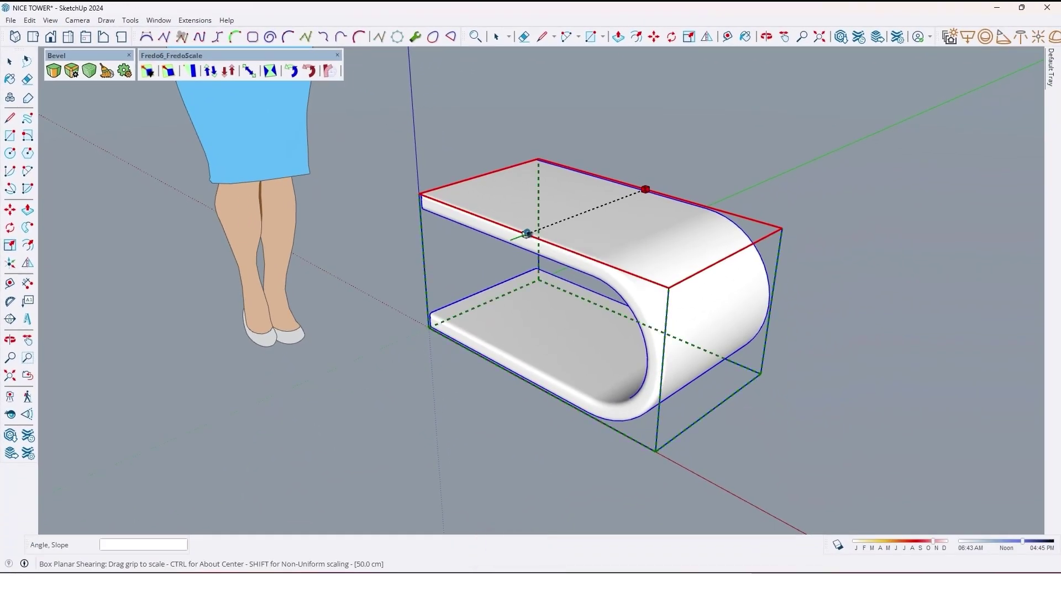
drag(530, 240, 557, 231)
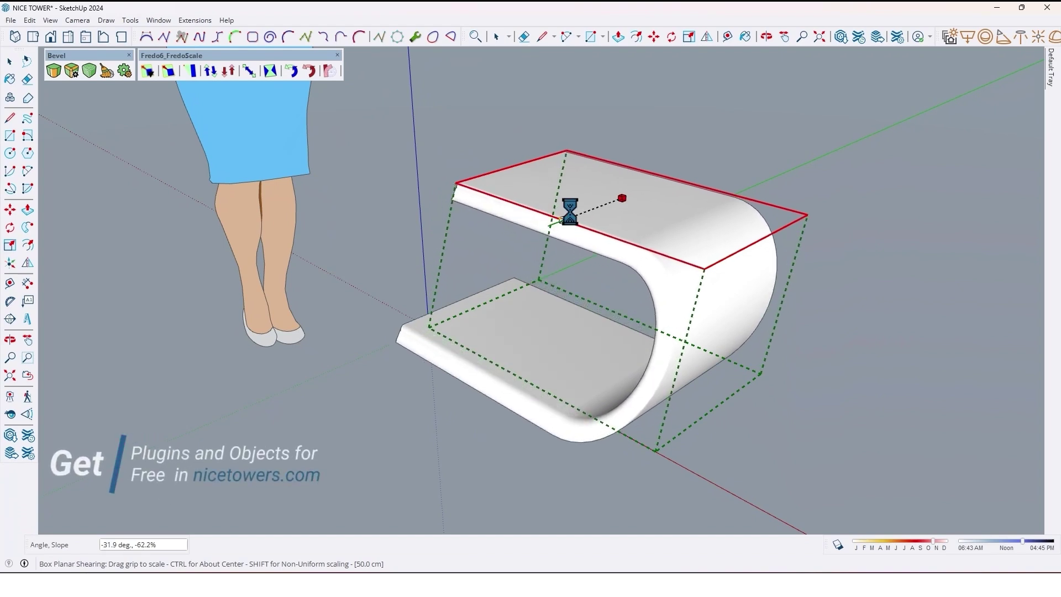
mouse_move(572, 211)
mouse_down()
mouse_move(578, 222)
mouse_move(640, 204)
mouse_move(636, 218)
mouse_up()
middle_drag(635, 218, 431, 265)
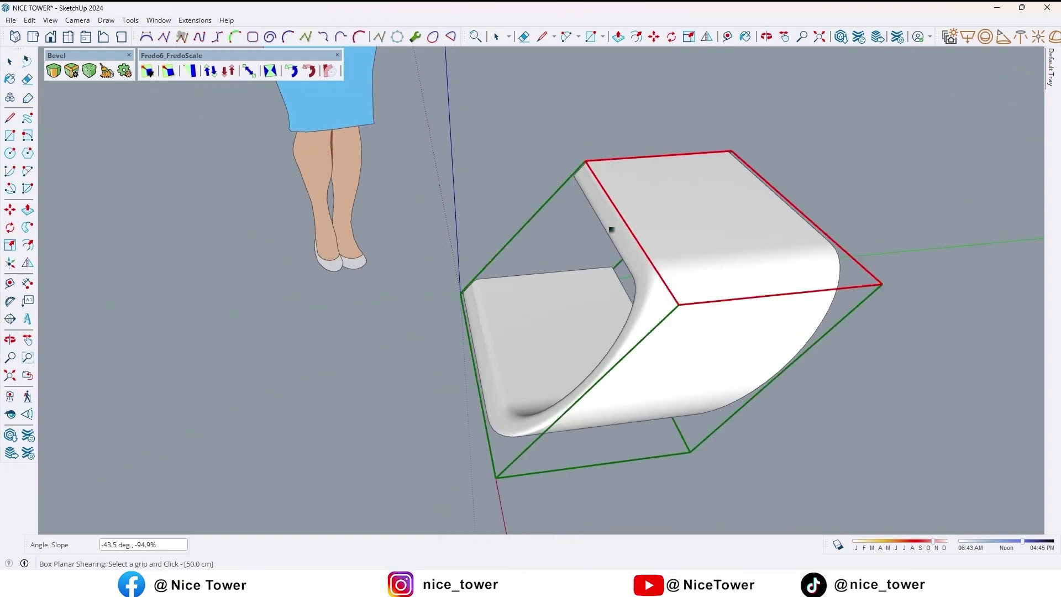
Step: Drag a top shear grip to set the seat's final slant
mouse_move(516, 249)
middle_down()
mouse_move(990, 284)
mouse_move(687, 249)
mouse_move(912, 183)
mouse_move(891, 136)
mouse_move(841, 154)
mouse_move(845, 224)
mouse_move(879, 230)
mouse_move(738, 278)
middle_up()
mouse_move(580, 150)
middle_down()
mouse_move(647, 238)
mouse_move(680, 171)
mouse_move(668, 177)
mouse_move(687, 190)
mouse_move(642, 208)
middle_up()
click(672, 206)
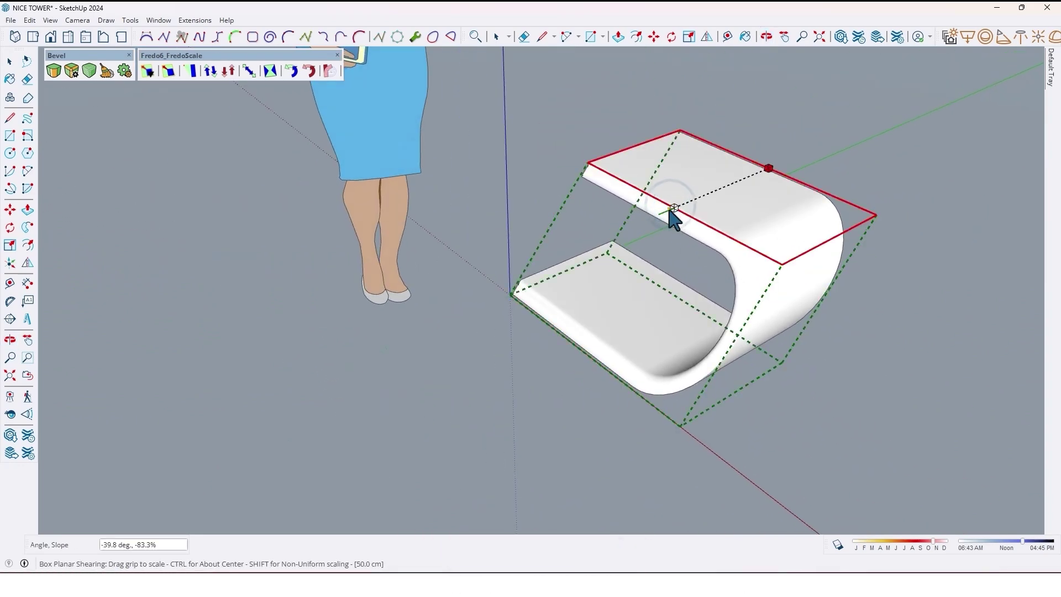
click(709, 199)
mouse_move(708, 199)
middle_down()
mouse_move(642, 251)
mouse_move(559, 215)
mouse_move(985, 268)
mouse_move(1053, 214)
mouse_move(481, 293)
mouse_move(467, 308)
mouse_move(675, 237)
mouse_move(517, 241)
mouse_move(672, 243)
mouse_move(570, 268)
mouse_move(692, 313)
mouse_move(598, 287)
mouse_move(390, 177)
mouse_move(625, 273)
mouse_move(656, 300)
mouse_move(448, 309)
middle_up()
key(space)
Step: Move the slanted seat 50 cm up the blue axis
click(725, 341)
click(464, 326)
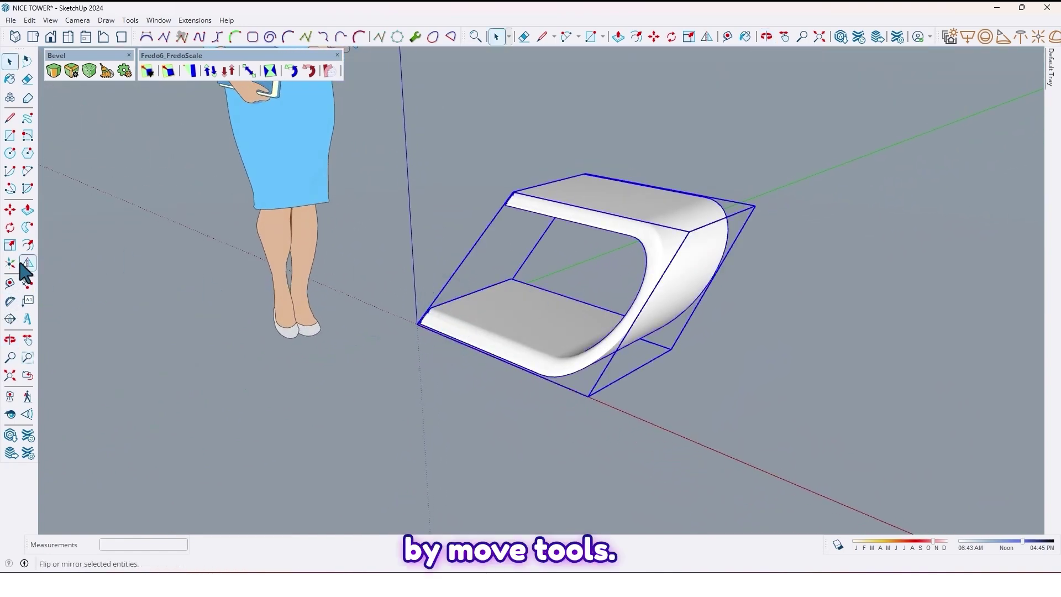
click(10, 210)
click(418, 323)
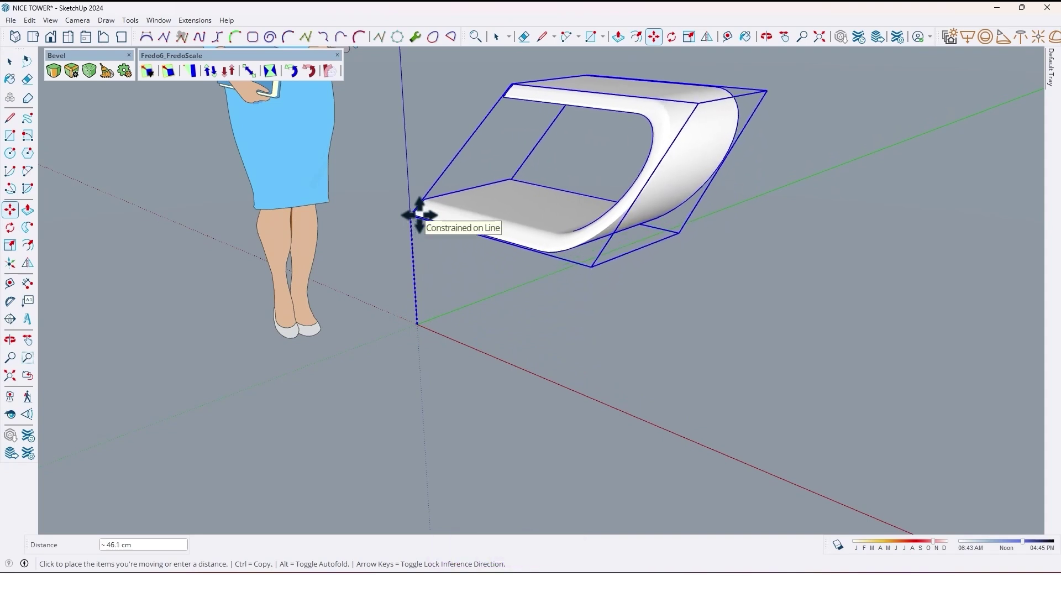
text(50)
key(Return)
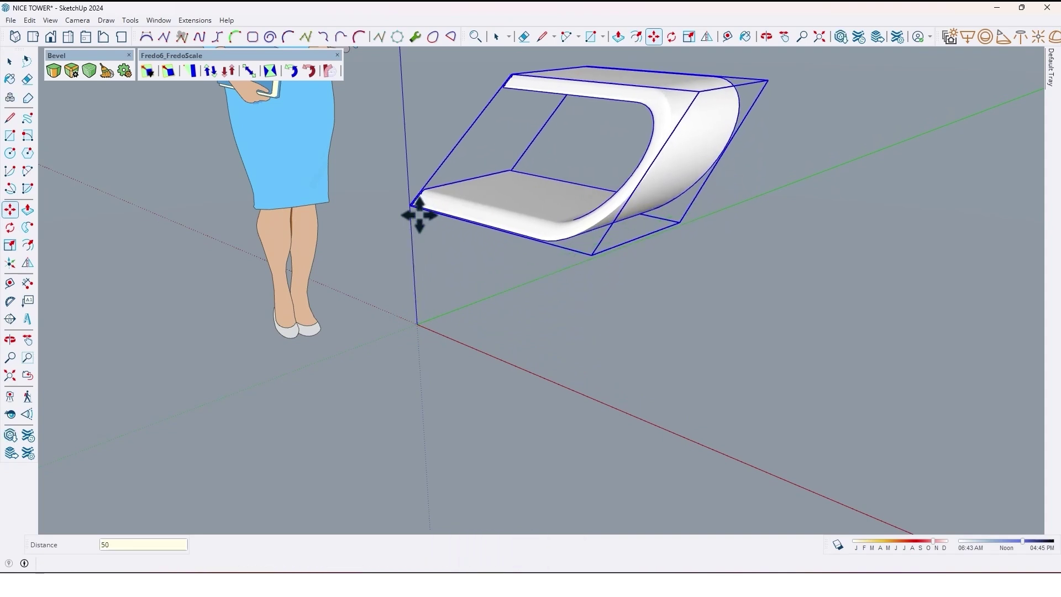
mouse_move(419, 216)
middle_down()
mouse_move(441, 311)
mouse_move(633, 277)
mouse_move(644, 262)
mouse_move(378, 415)
middle_up()
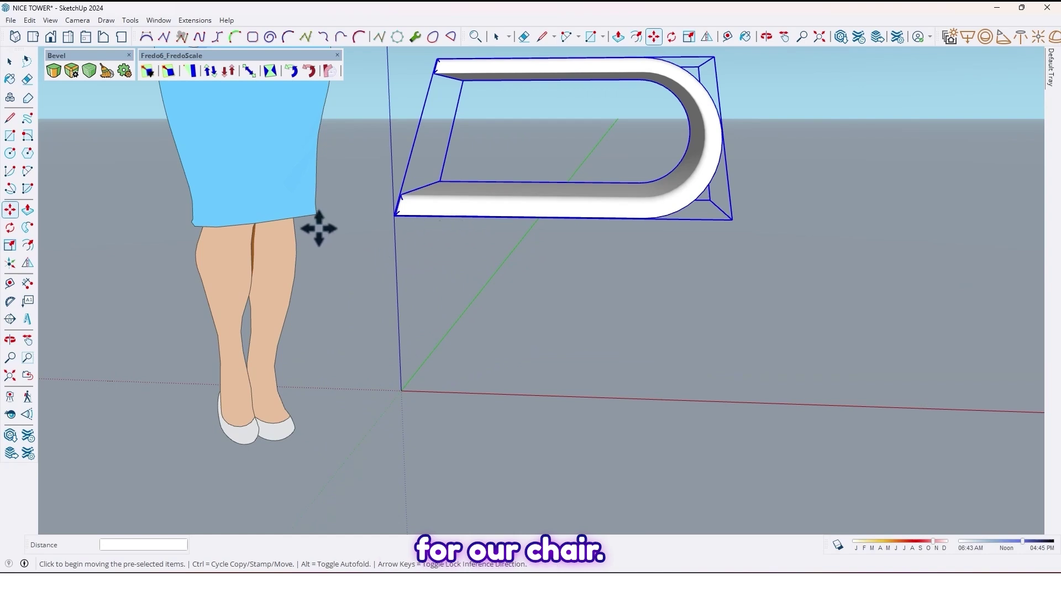
Step: Draw a 40 by 50 base rectangle starting at the origin
click(11, 135)
scroll(434, 339, up, 1)
click(395, 400)
text(4)
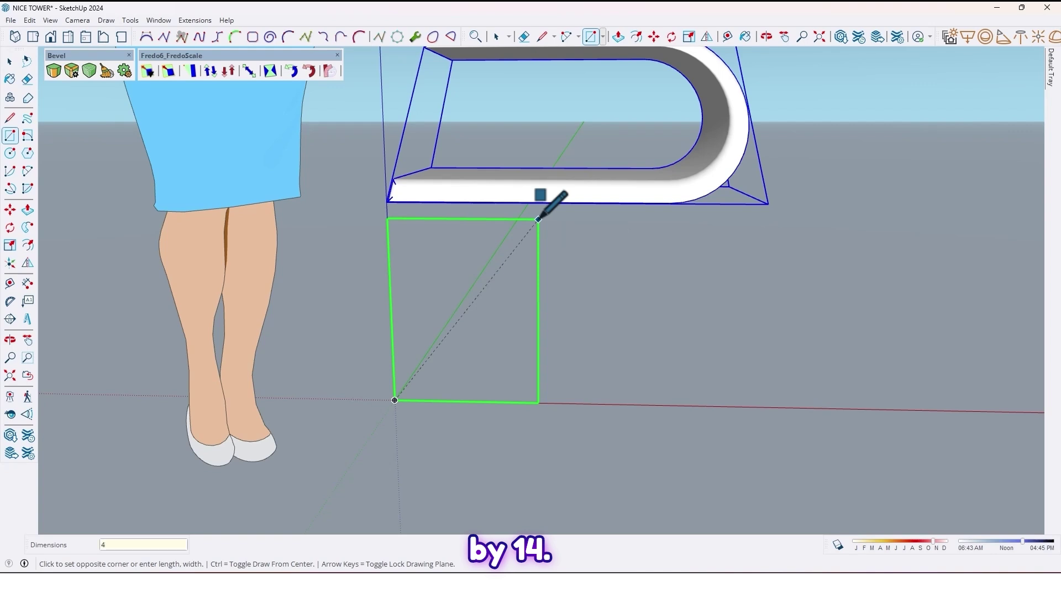
text(0,)
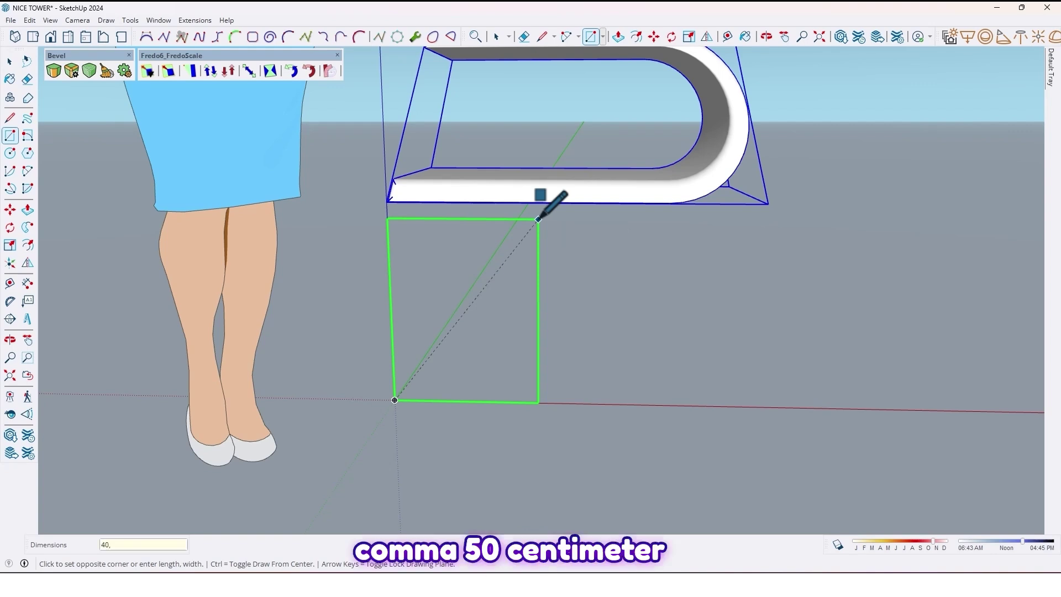
text(50)
key(Return)
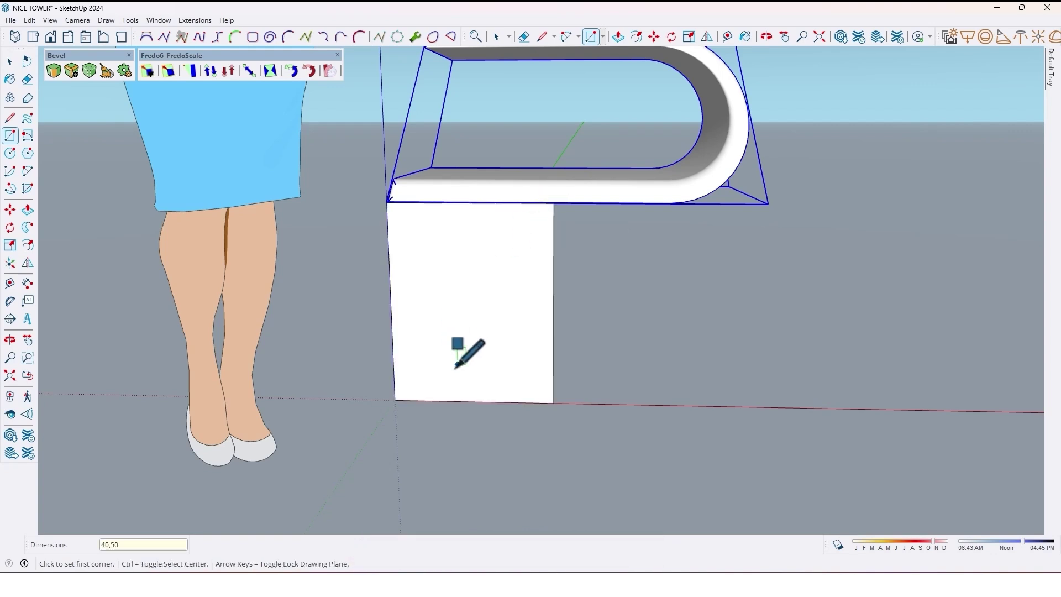
middle_drag(472, 319, 477, 303)
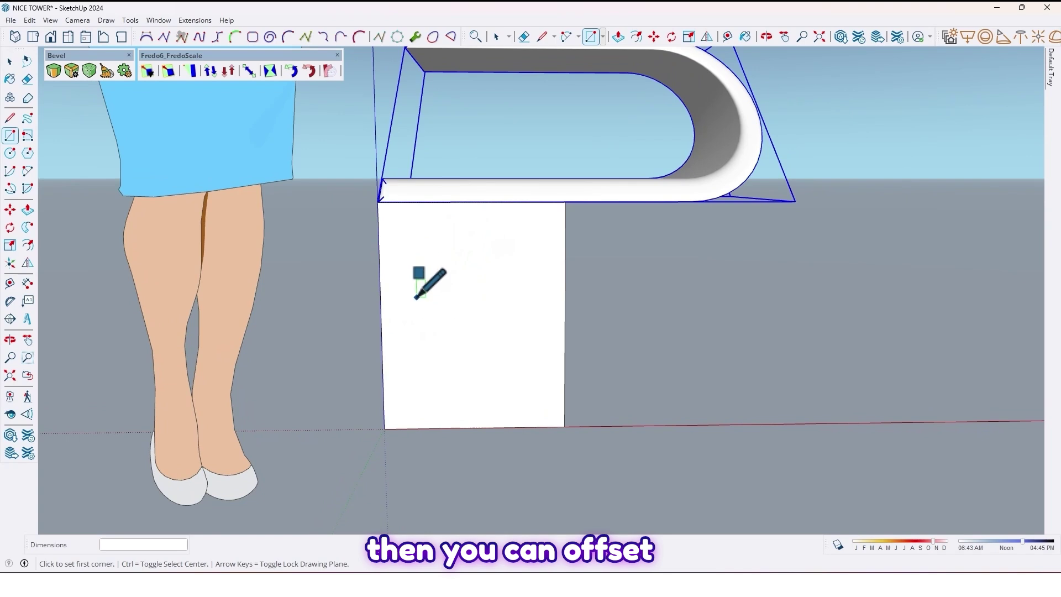
Step: Offset a 3 cm inset outline inside the rectangle
key(f)
click(415, 286)
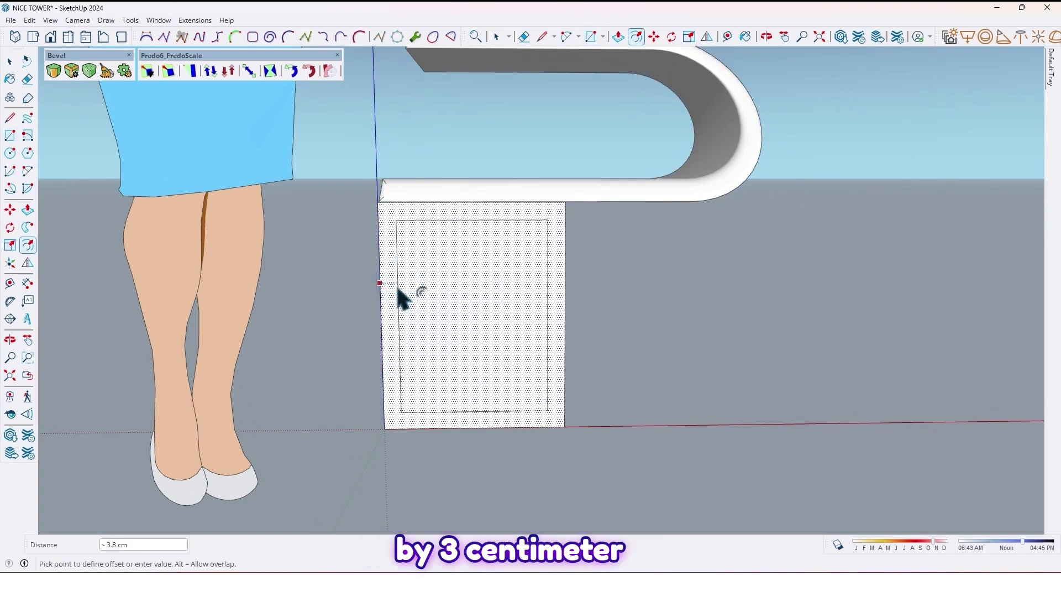
text(3)
key(Return)
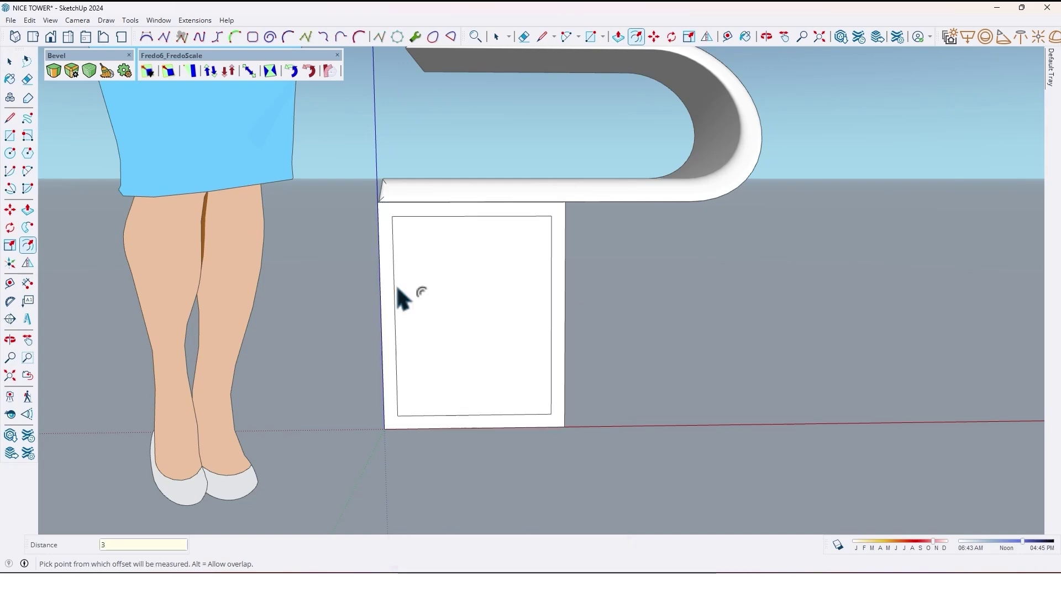
scroll(414, 422, up, 2)
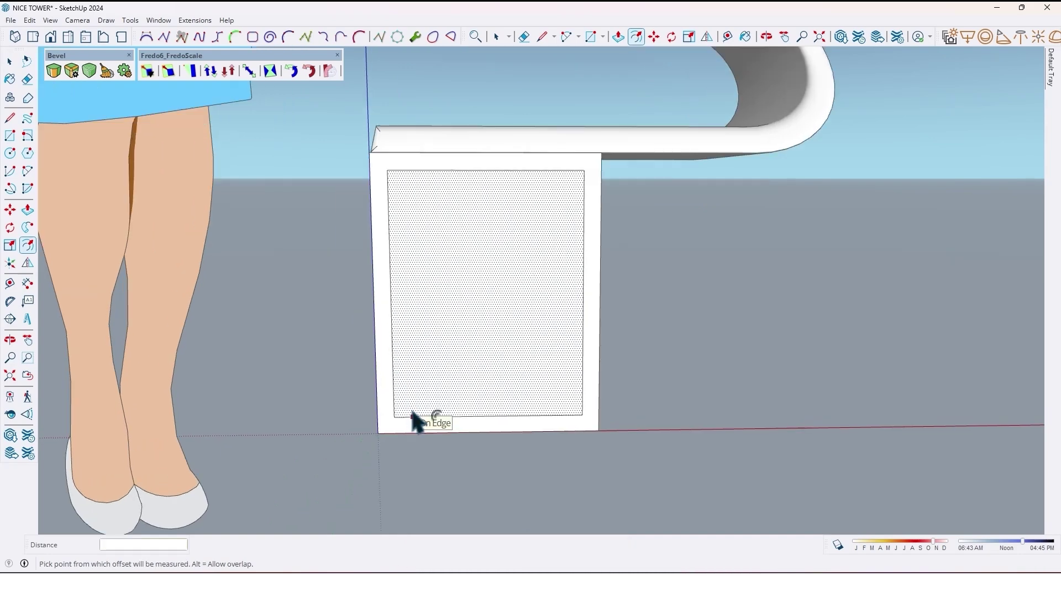
Step: Stretch the inner face to the panel's top and right edges, leaving an L-shaped border
middle_drag(414, 421, 403, 407)
key(space)
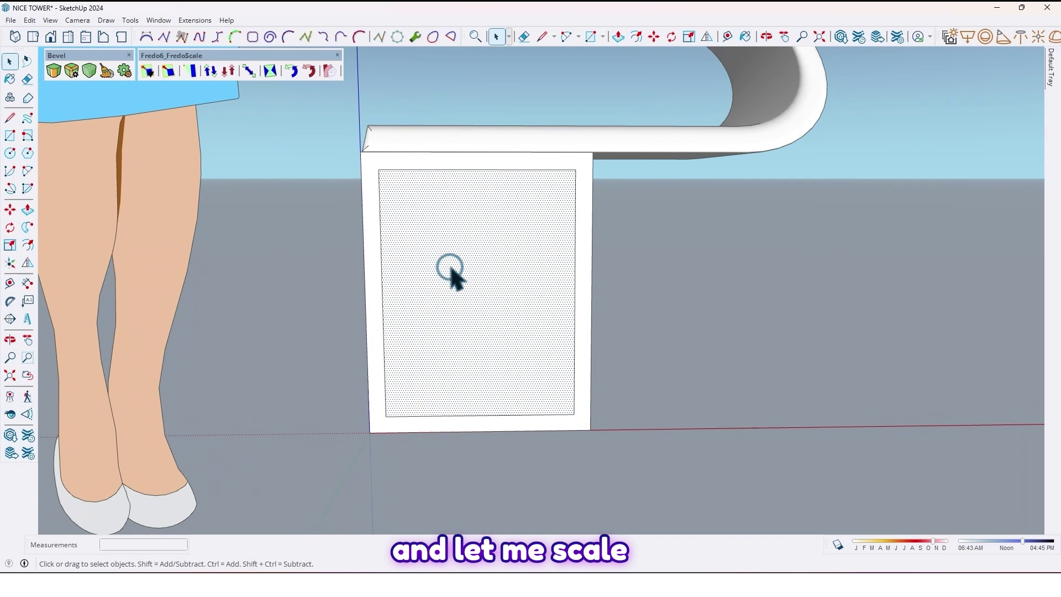
key(s)
click(474, 170)
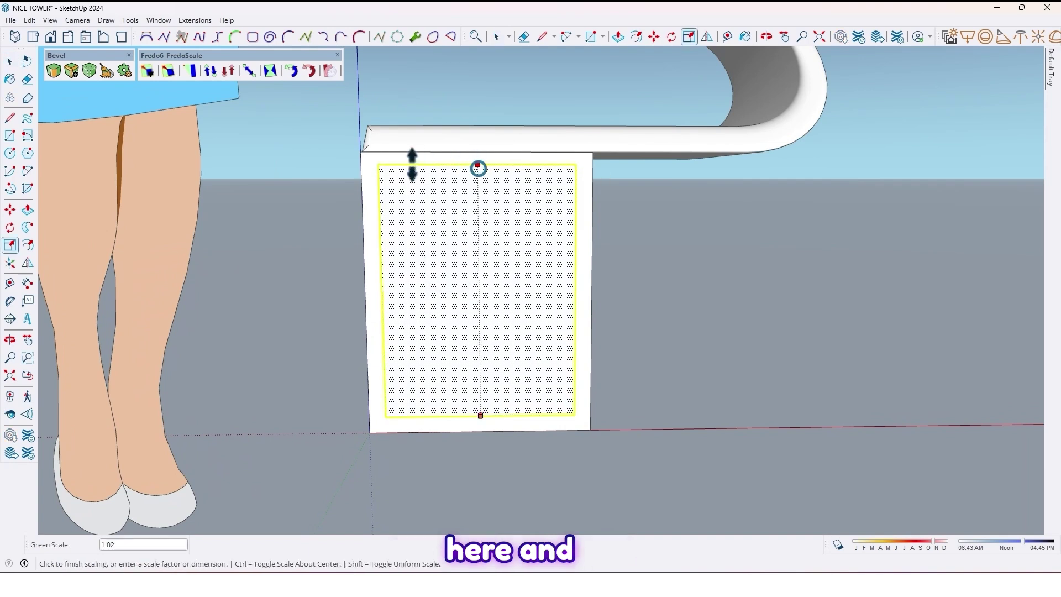
click(358, 156)
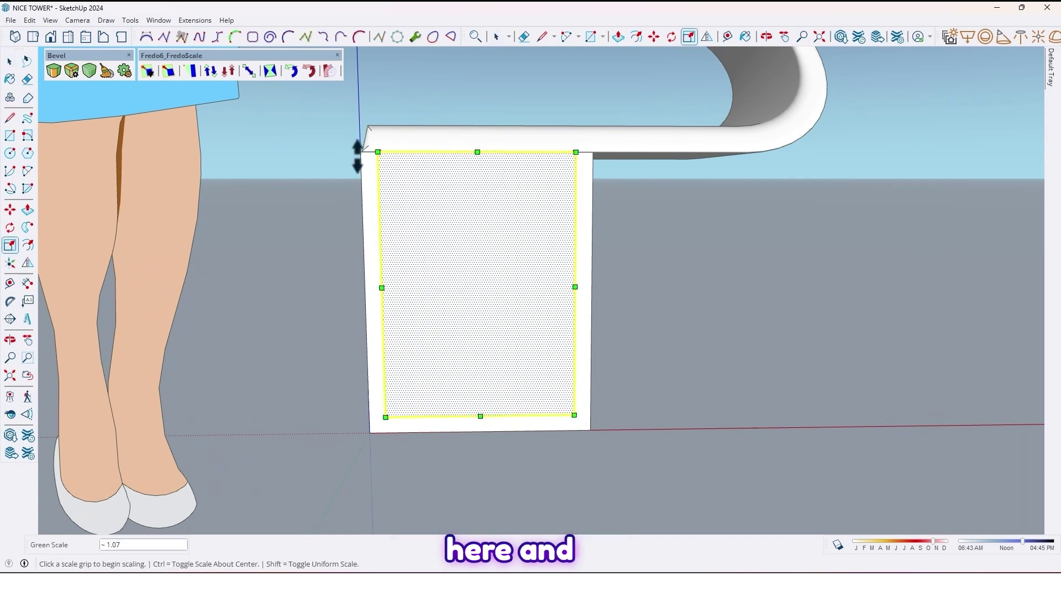
click(575, 286)
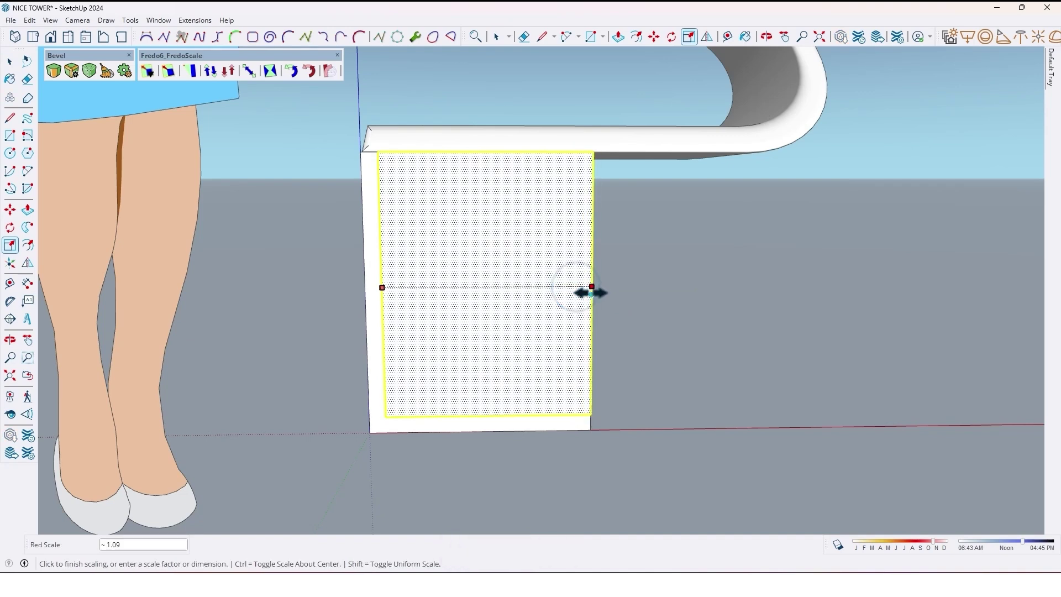
click(591, 288)
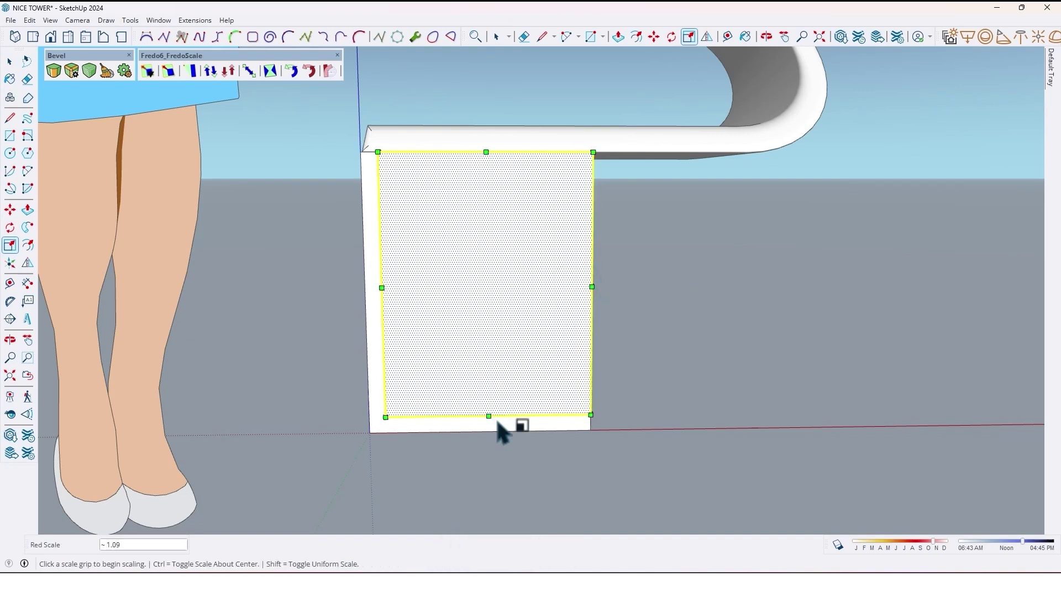
key(e)
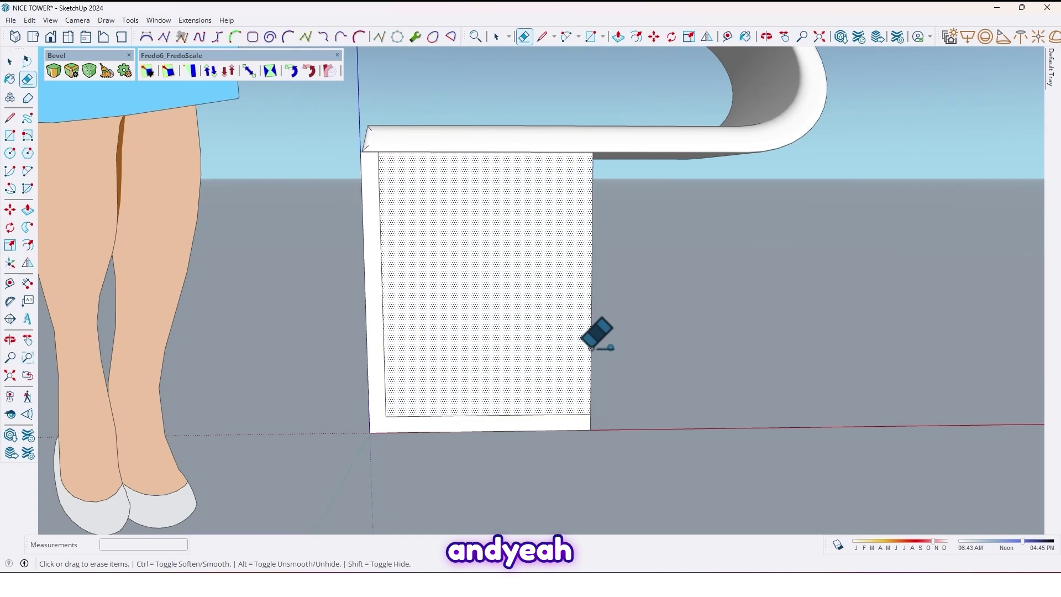
Step: Erase the inner face and draw arcs at the inner corner and foot end
click(584, 344)
middle_drag(426, 426, 424, 409)
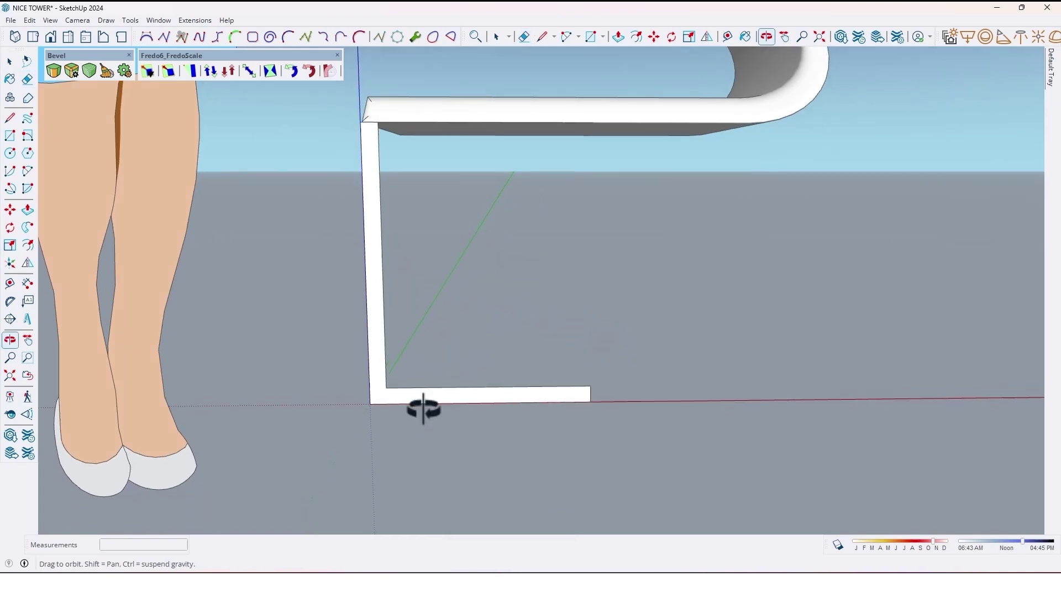
key(a)
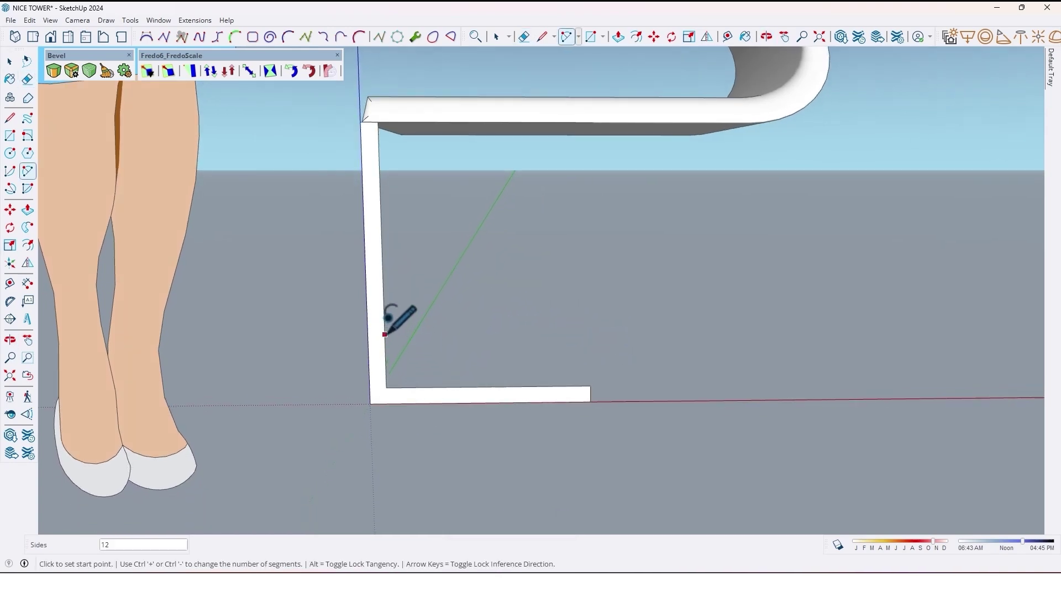
click(384, 333)
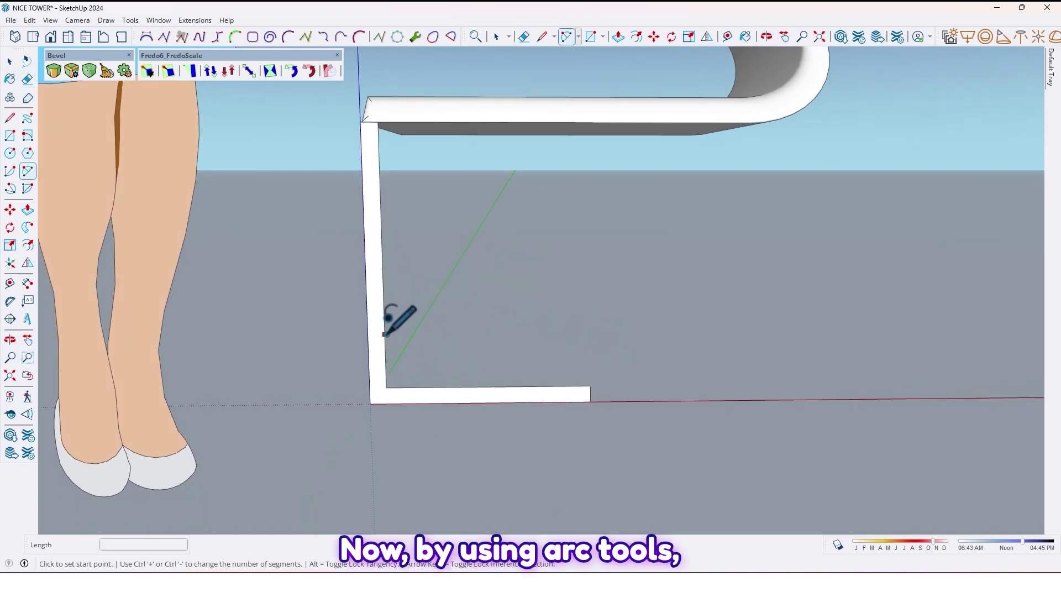
click(421, 388)
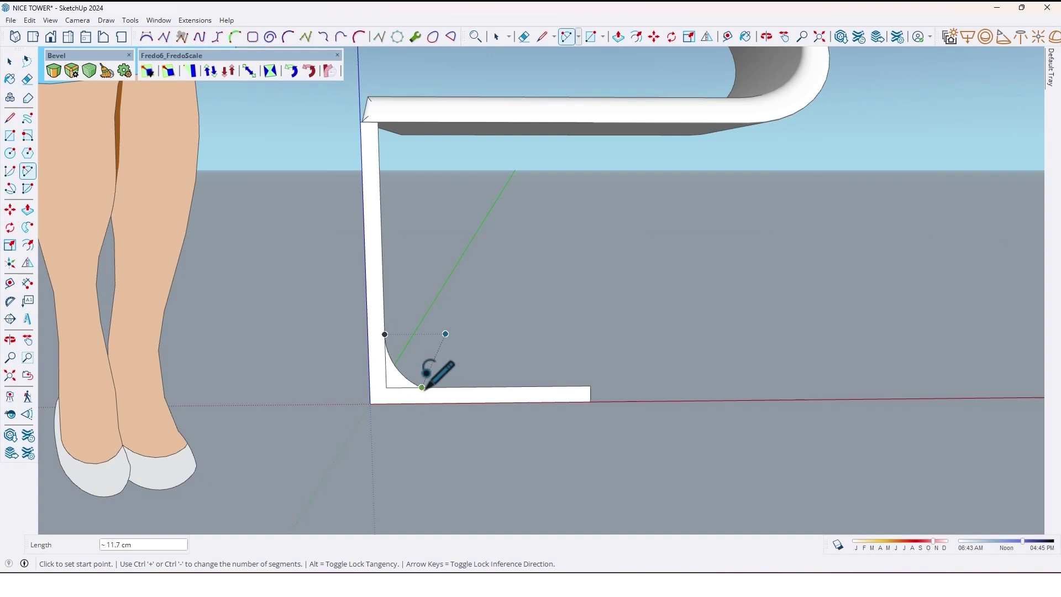
click(504, 386)
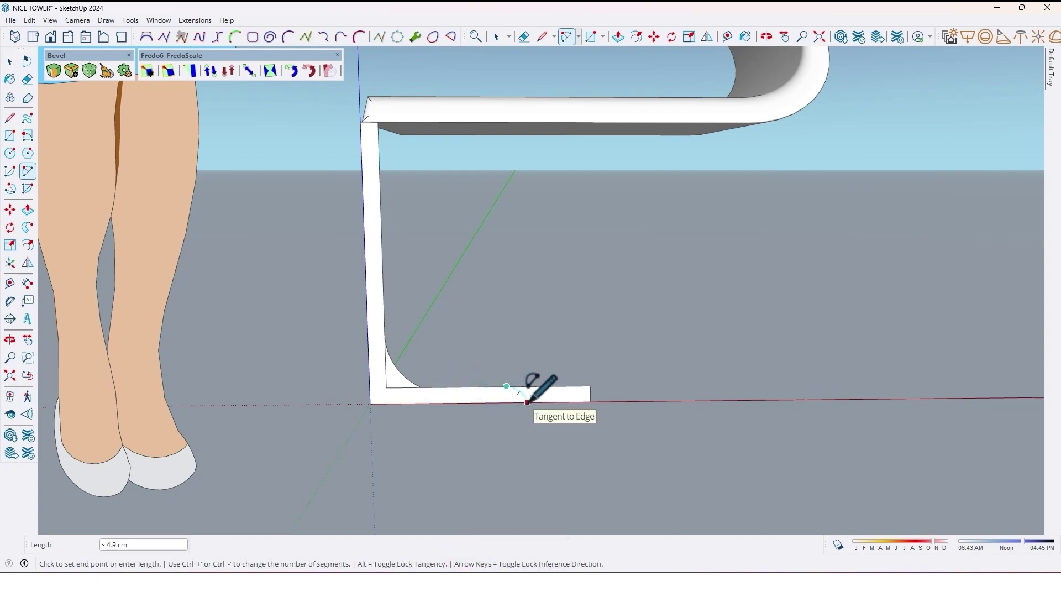
click(527, 403)
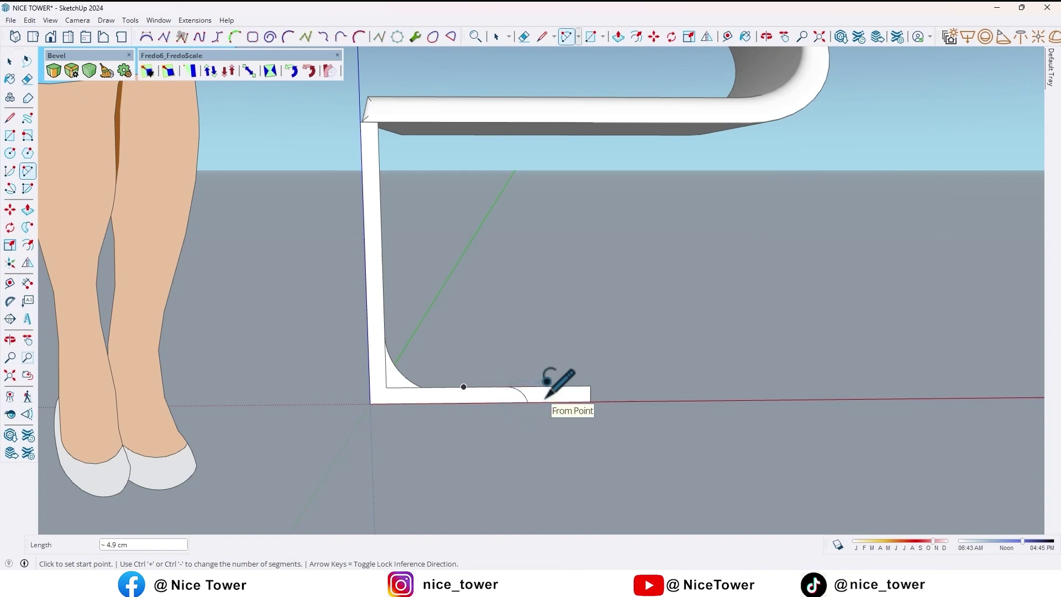
scroll(547, 396, up, 2)
Step: Erase the foot end beyond the arc and the leftover corner edges
key(e)
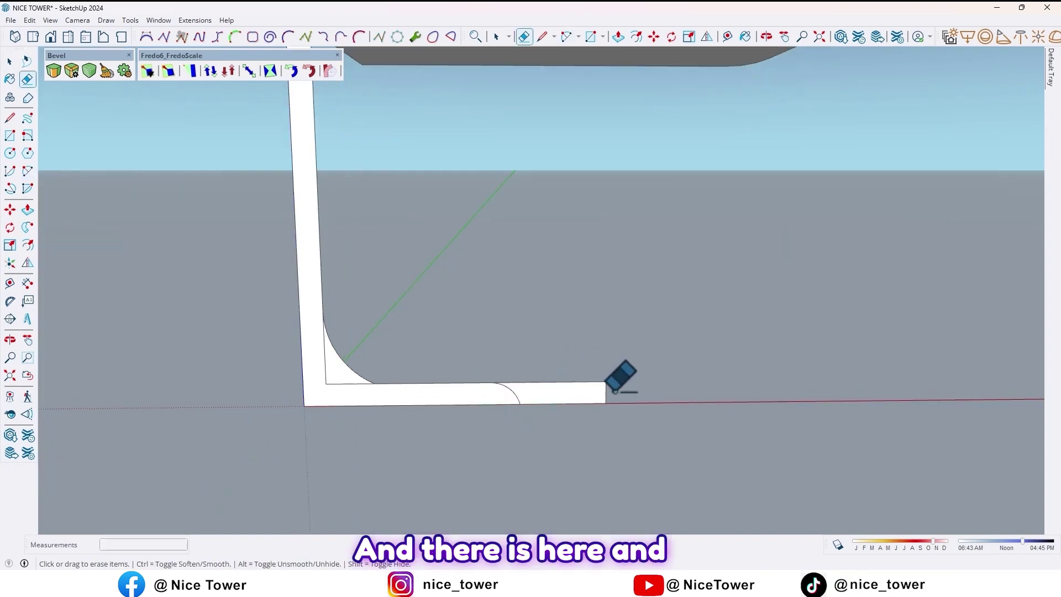
click(613, 390)
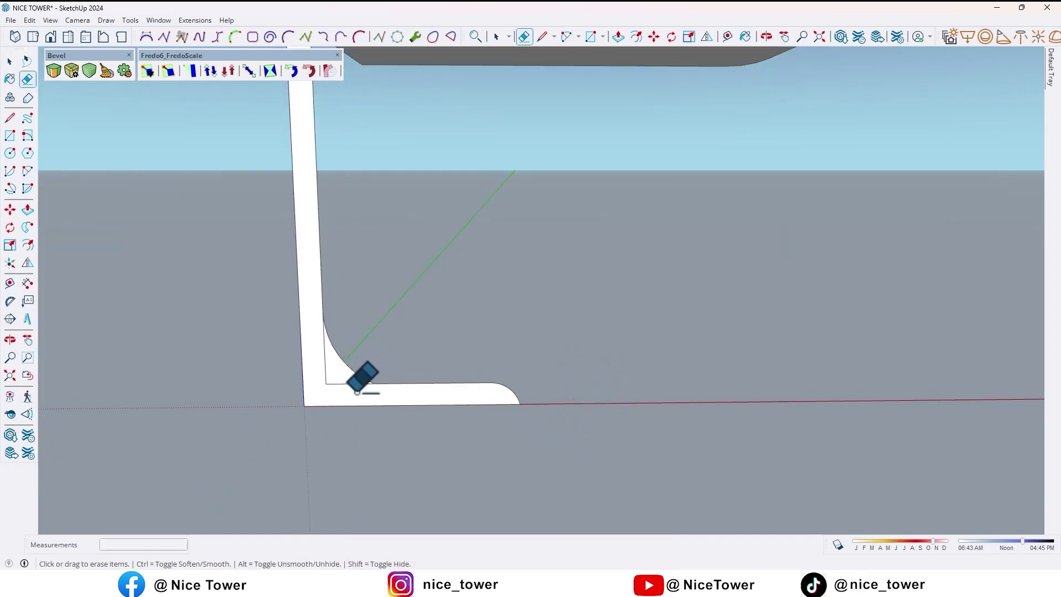
click(324, 370)
scroll(349, 348, down, 3)
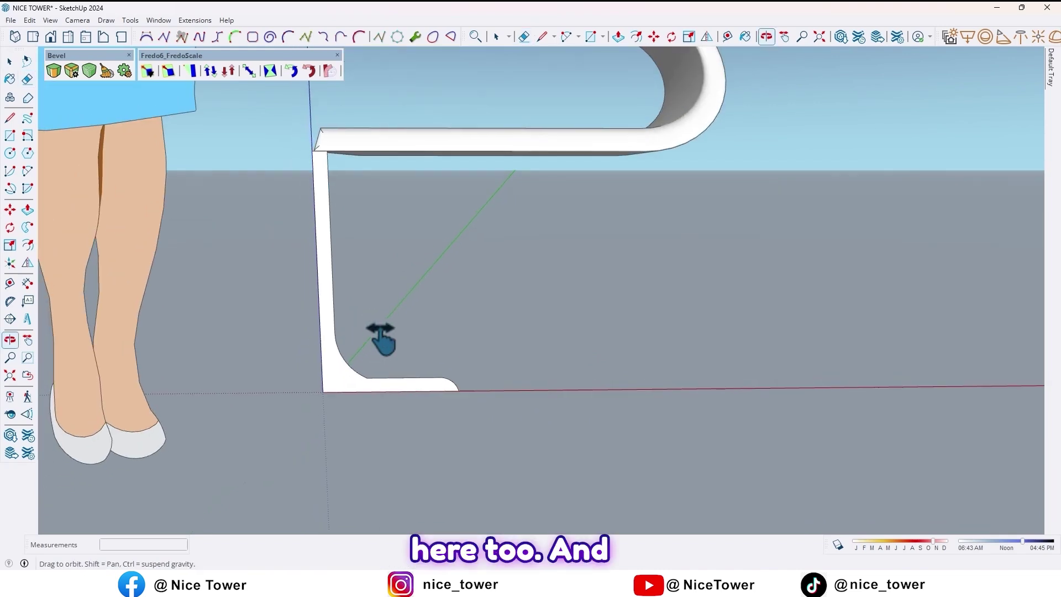
Step: Select the edge where the upright meets the seat and view it in perspective
key(space)
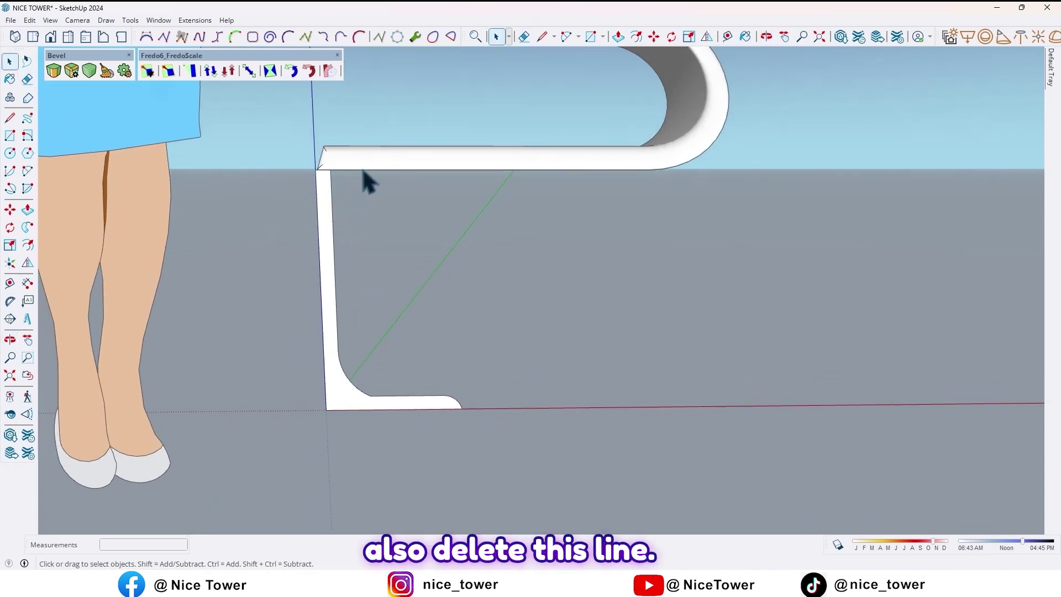
click(364, 170)
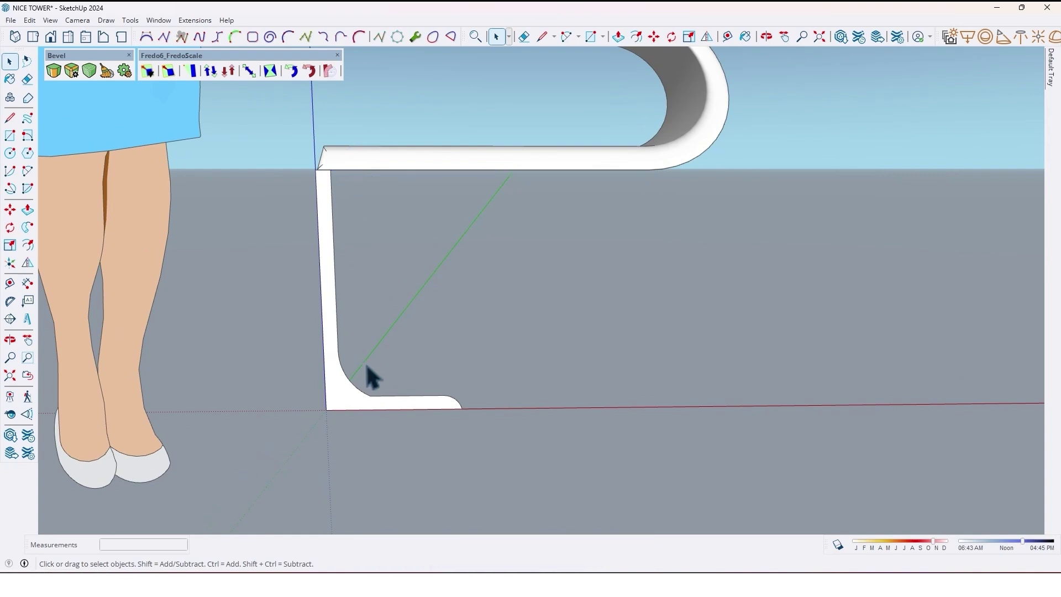
middle_drag(352, 340, 402, 359)
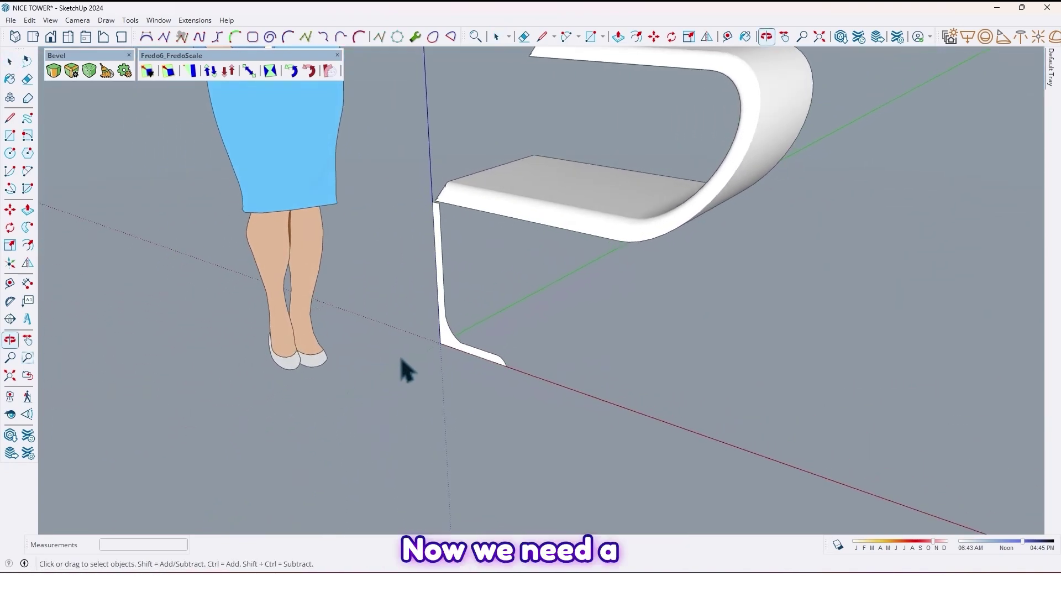
scroll(446, 374, up, 3)
scroll(445, 374, up, 2)
shift+middle_drag(455, 347, 448, 348)
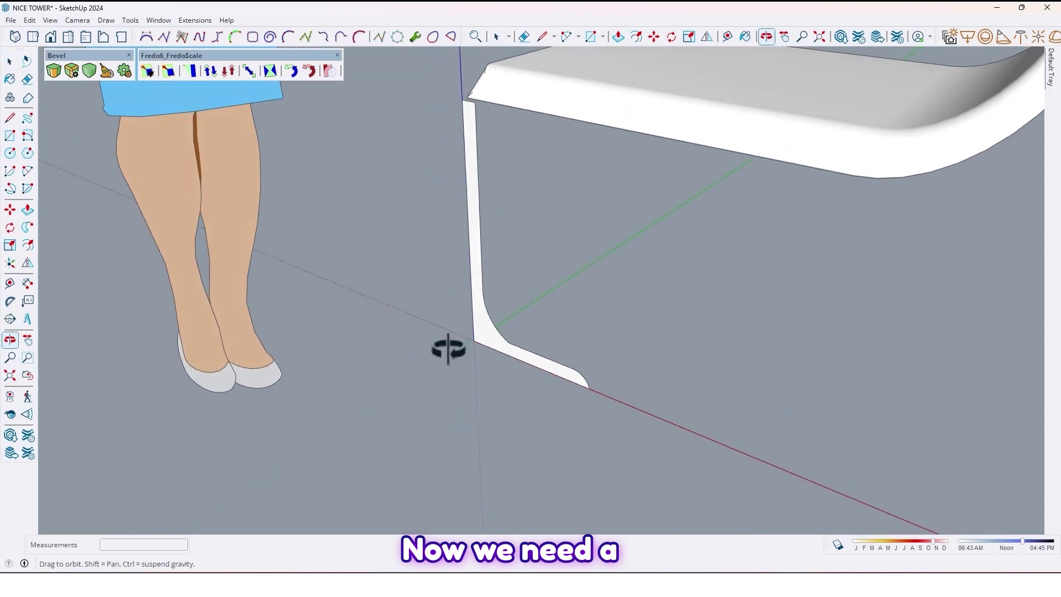
Step: Draw a ground circle centred at the upright's base
key(c)
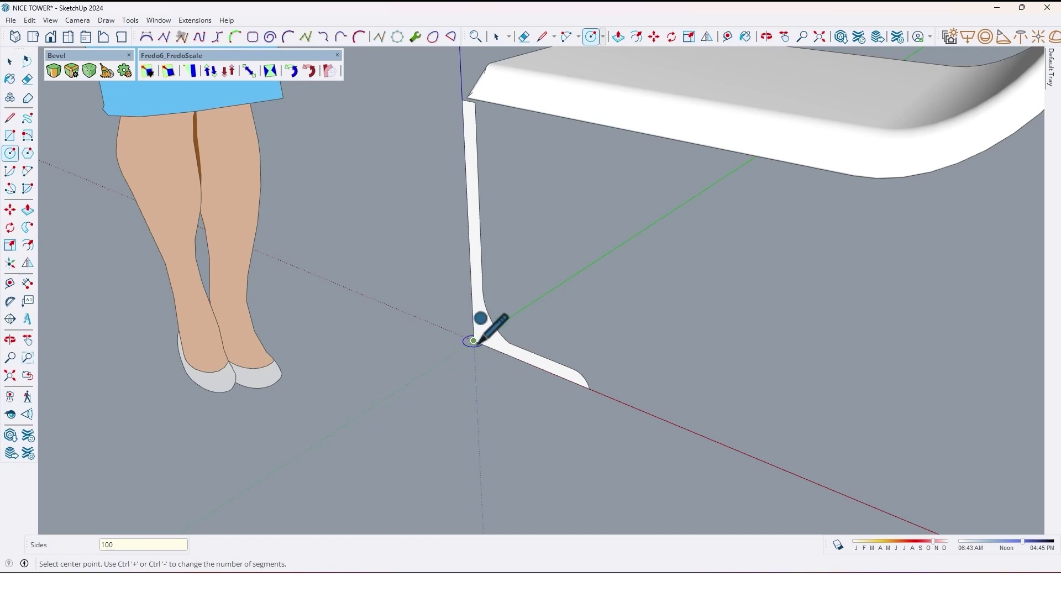
click(474, 339)
click(473, 340)
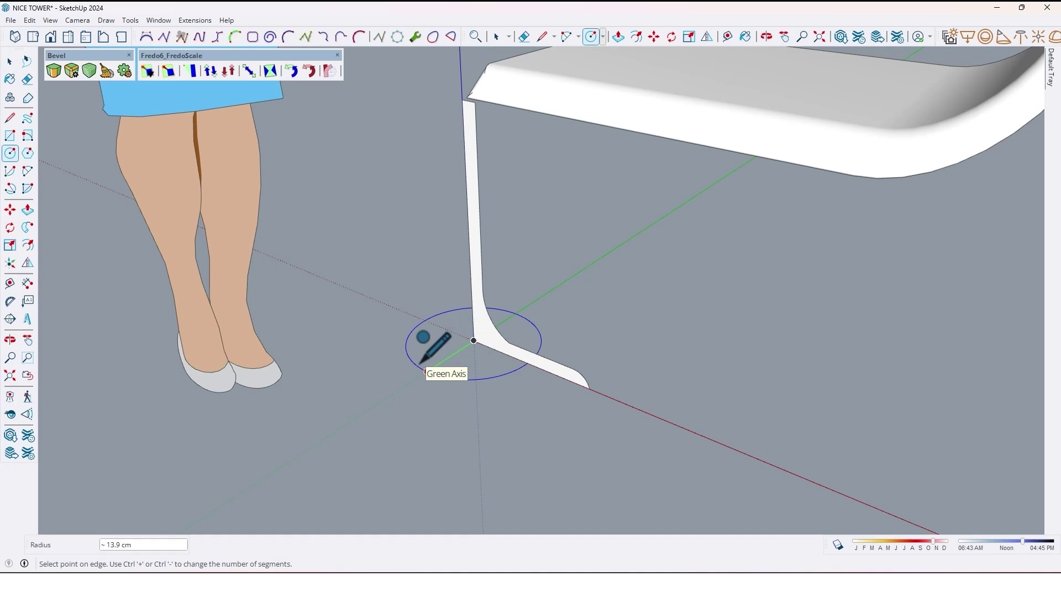
click(422, 369)
Step: Sweep the L-shaped profile around the circle's outline with Follow Me, then select the base
key(space)
click(452, 375)
click(455, 383)
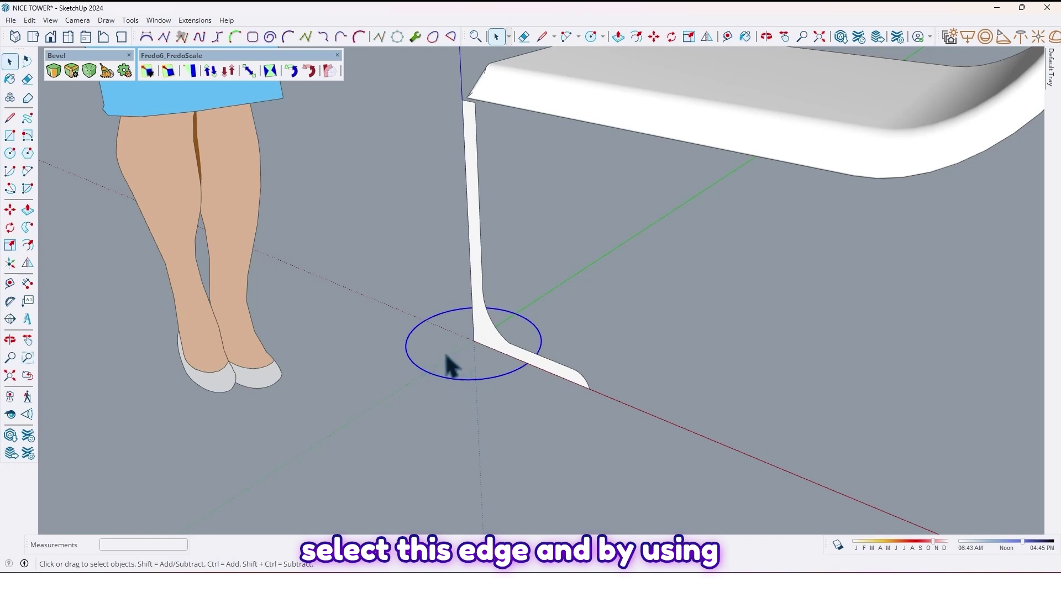
click(28, 228)
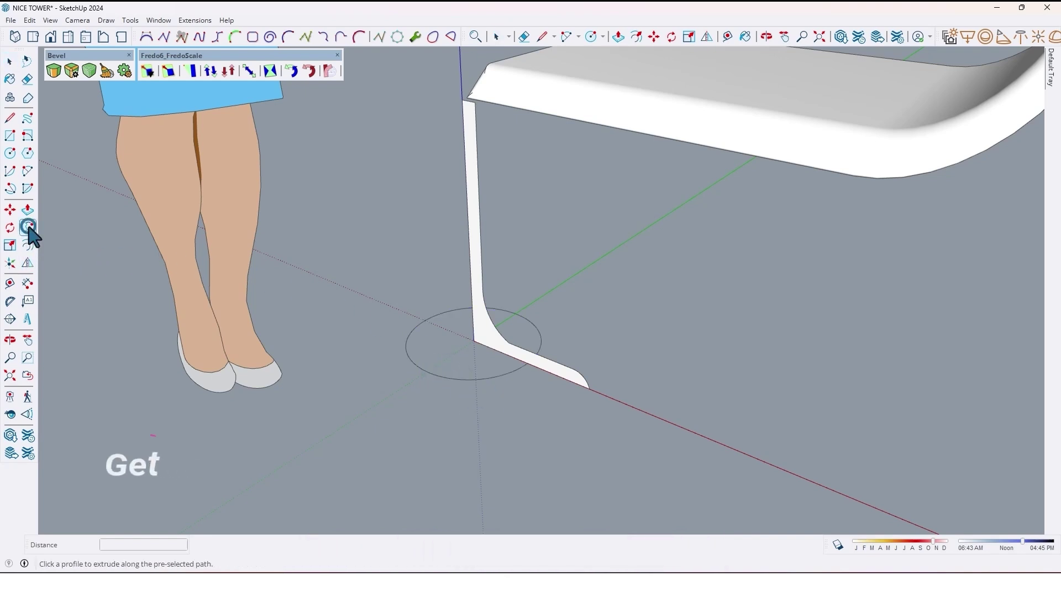
click(491, 336)
mouse_move(497, 339)
middle_down()
mouse_move(572, 306)
mouse_move(684, 205)
mouse_move(511, 290)
mouse_move(450, 351)
mouse_move(483, 361)
middle_up()
triple_click(481, 357)
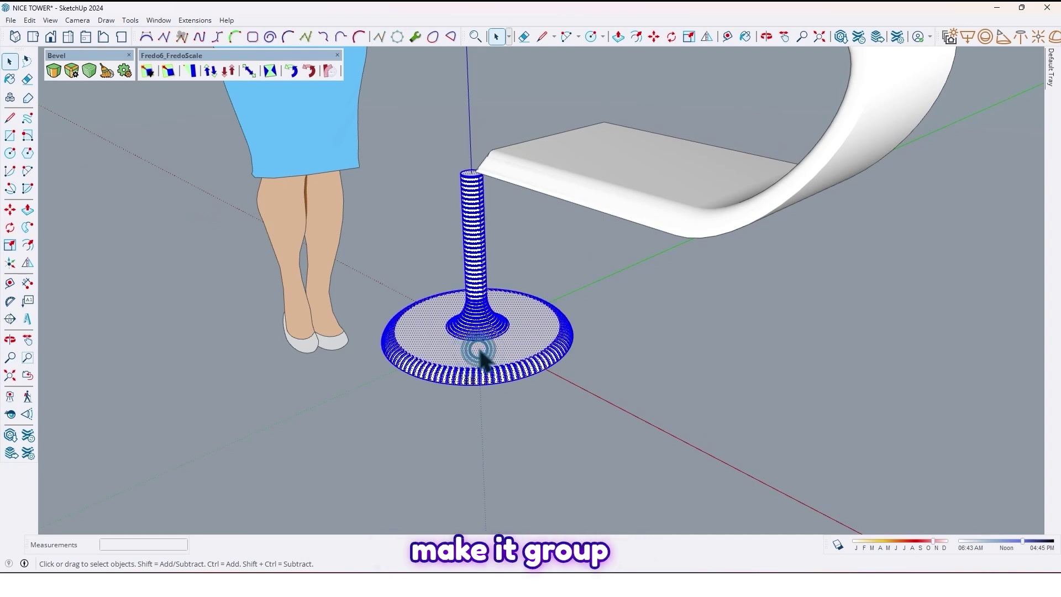
Step: Make the pedestal base into a group
right_click(482, 357)
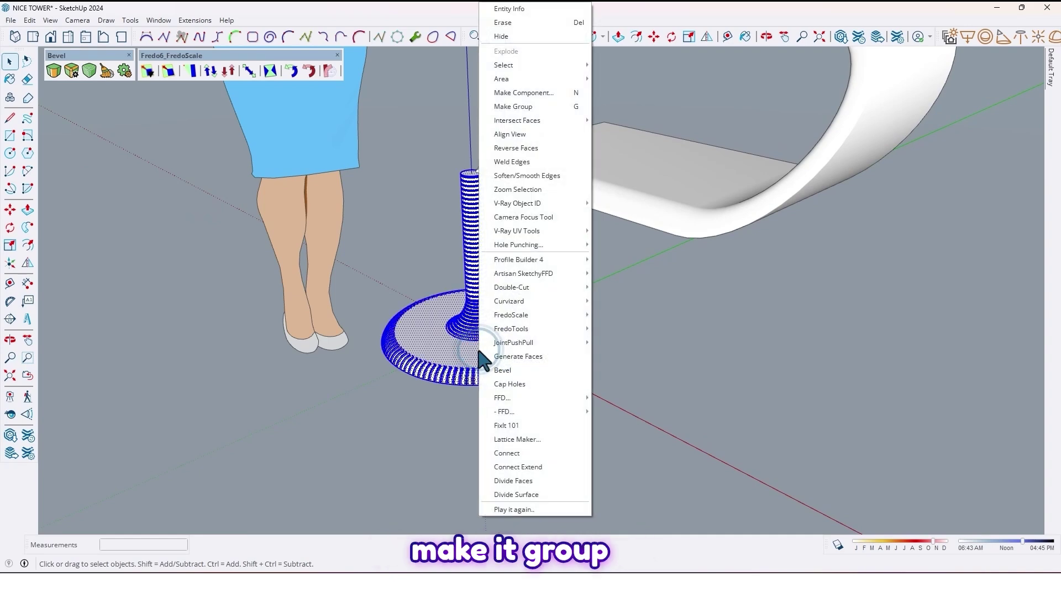
click(524, 106)
mouse_move(433, 329)
middle_down()
mouse_move(473, 350)
mouse_move(639, 339)
mouse_move(172, 314)
mouse_move(545, 324)
mouse_move(490, 260)
mouse_move(493, 271)
middle_up()
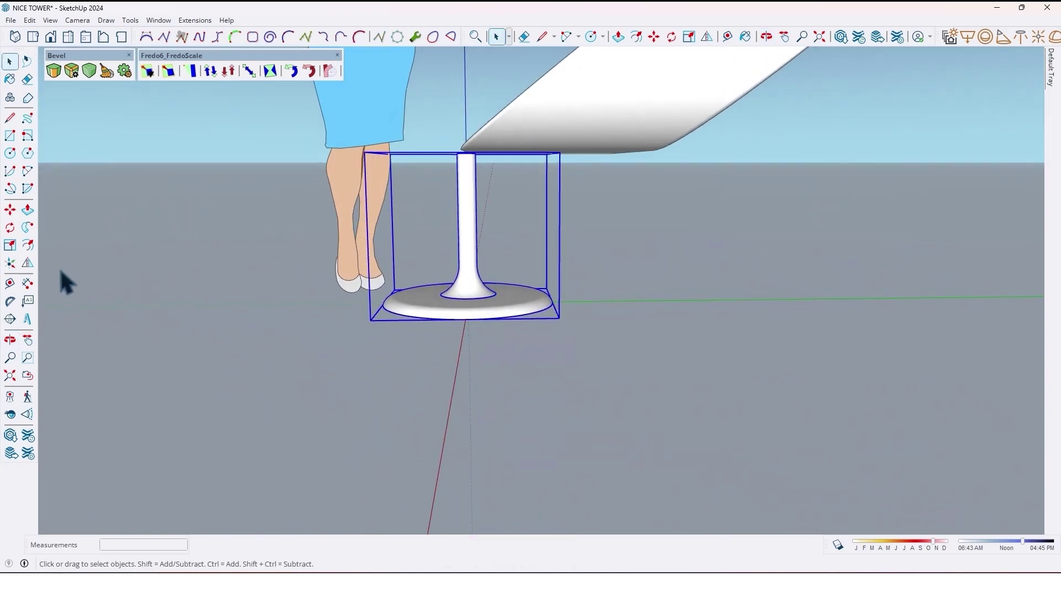
Step: Move the pedestal group 45 cm so it sits beneath the seat
key(m)
click(427, 346)
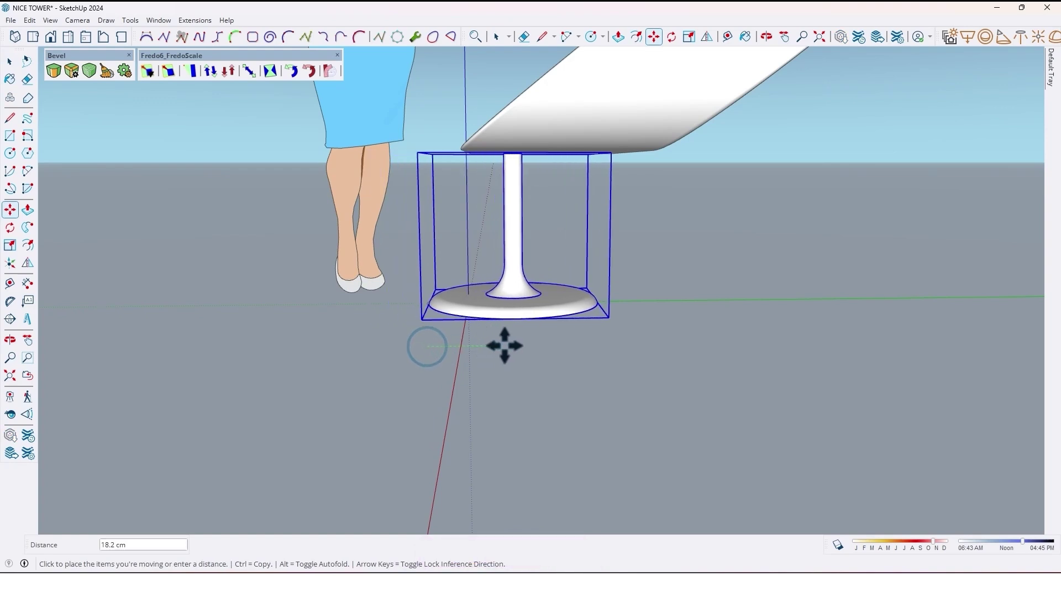
click(593, 350)
mouse_move(592, 351)
middle_down()
mouse_move(543, 288)
mouse_move(225, 385)
middle_up()
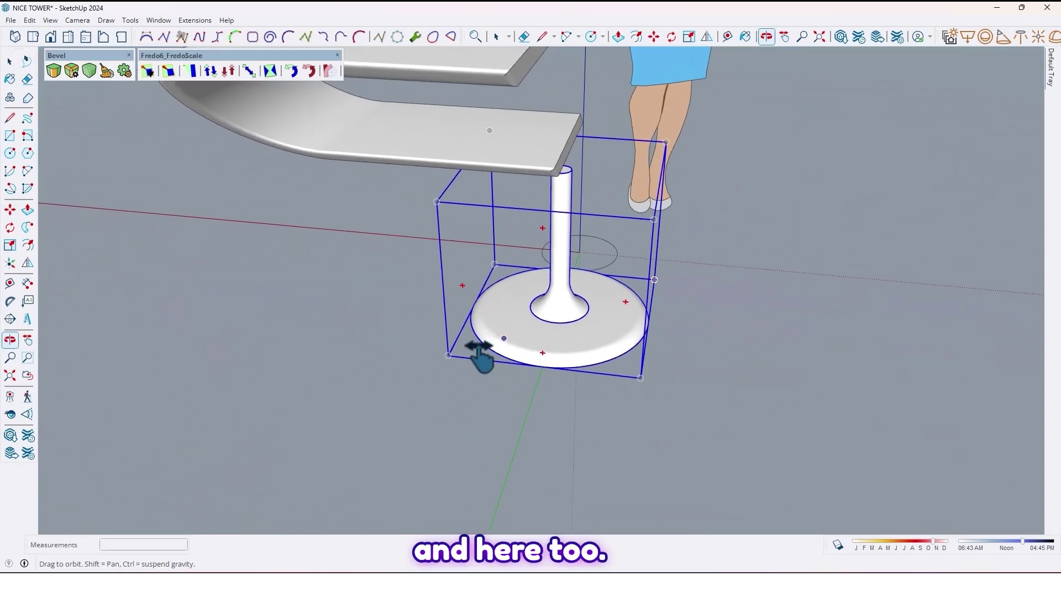
middle_drag(225, 384, 531, 379)
click(679, 420)
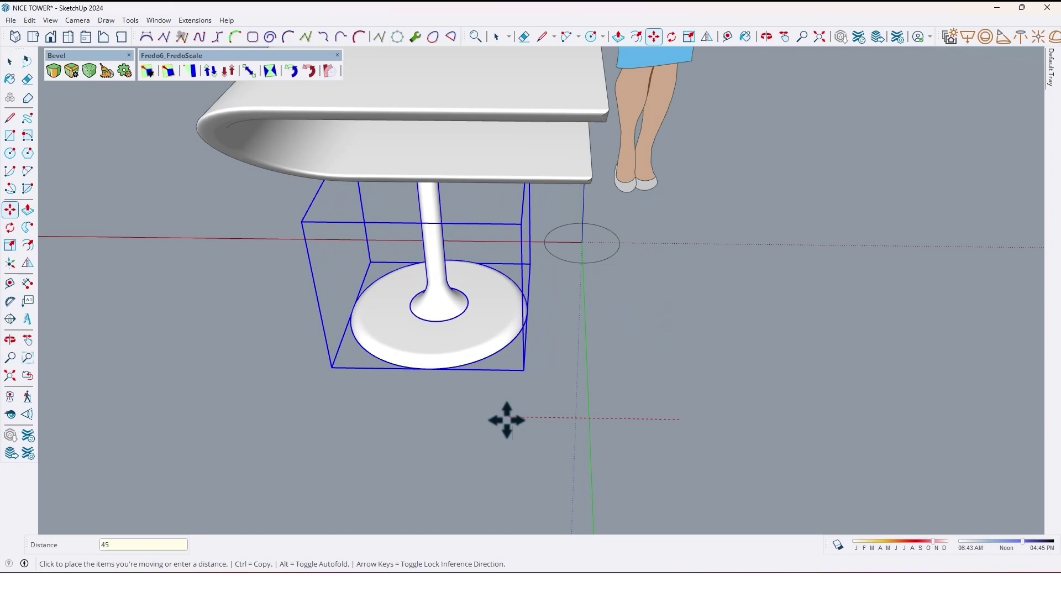
text(5)
key(Return)
mouse_move(680, 380)
middle_down()
mouse_move(649, 308)
mouse_move(667, 312)
mouse_move(625, 330)
mouse_move(754, 456)
mouse_move(703, 355)
mouse_move(665, 387)
mouse_move(810, 310)
mouse_move(655, 310)
middle_up()
scroll(561, 373, up, 2)
scroll(556, 373, up, 2)
key(space)
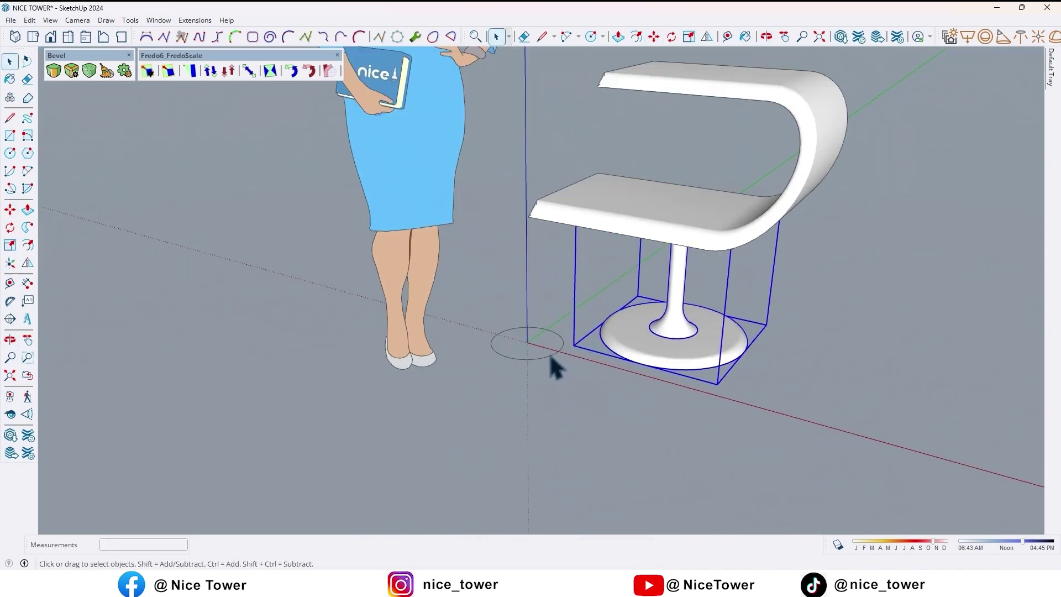
click(549, 357)
scroll(555, 371, down, 2)
mouse_move(550, 367)
middle_down()
mouse_move(609, 406)
mouse_move(568, 379)
mouse_move(591, 512)
mouse_move(580, 434)
middle_up()
scroll(545, 350, up, 1)
scroll(525, 332, up, 2)
mouse_move(526, 331)
middle_down()
mouse_move(507, 304)
mouse_move(520, 331)
mouse_move(545, 324)
middle_up()
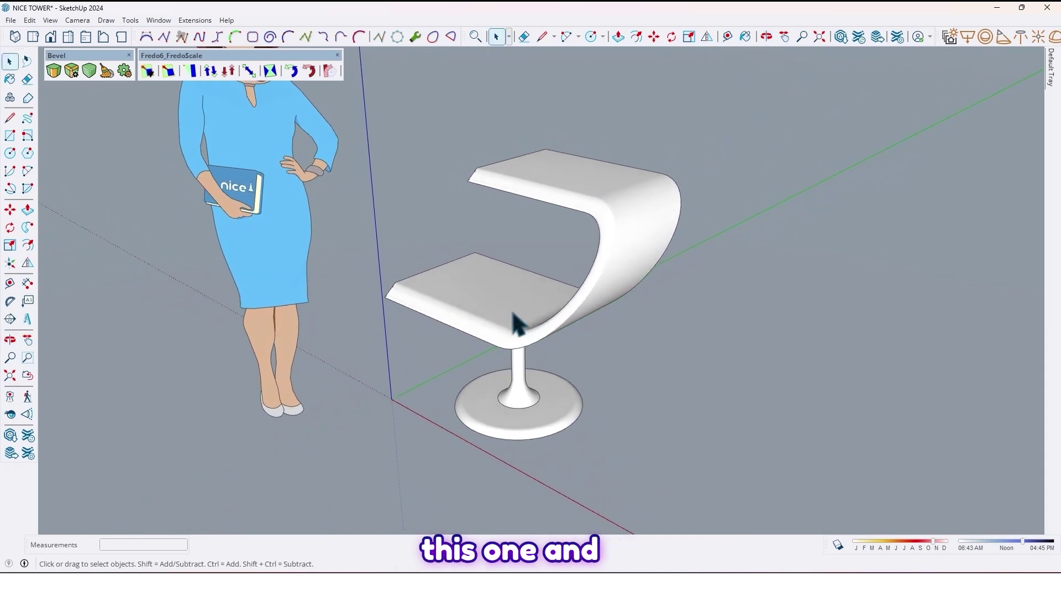
middle_drag(510, 422, 455, 377)
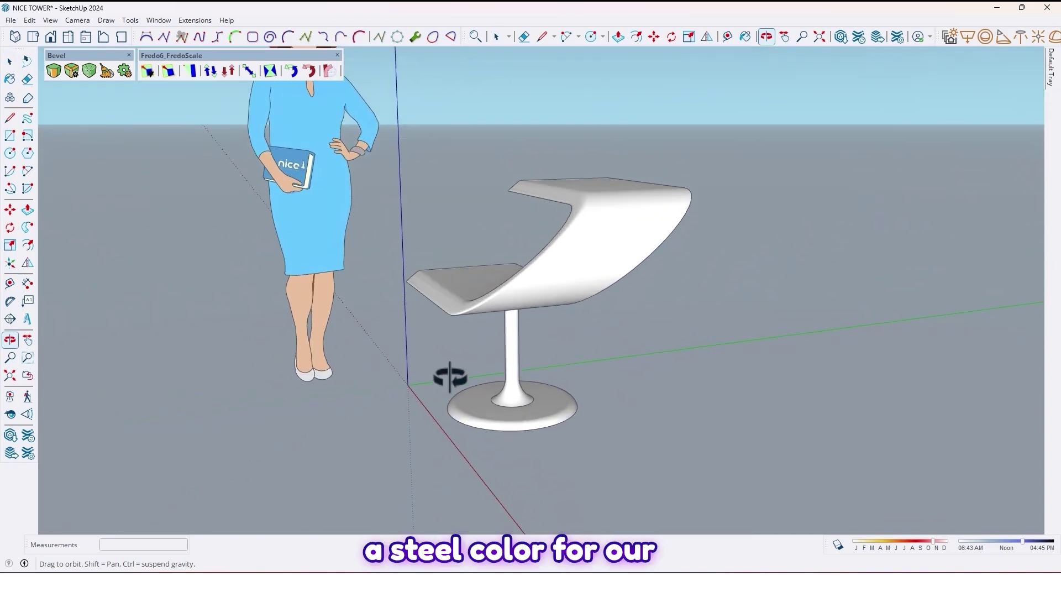
mouse_move(455, 378)
mouse_down()
mouse_move(550, 391)
mouse_move(632, 362)
mouse_move(707, 354)
mouse_up()
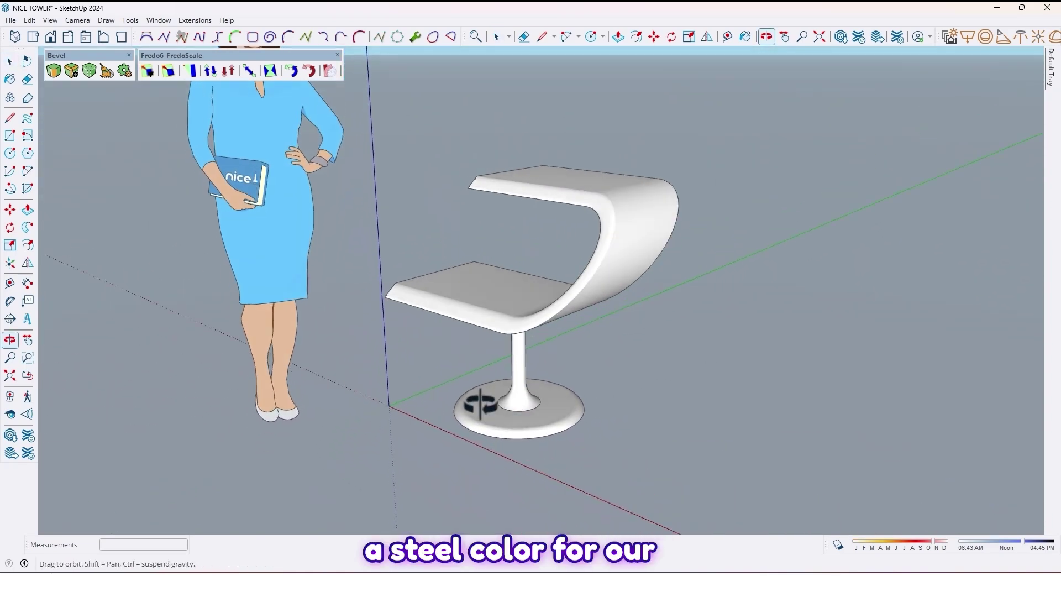
scroll(531, 415, up, 2)
mouse_move(516, 379)
middle_down()
mouse_move(512, 419)
mouse_move(569, 379)
middle_up()
scroll(568, 379, down, 2)
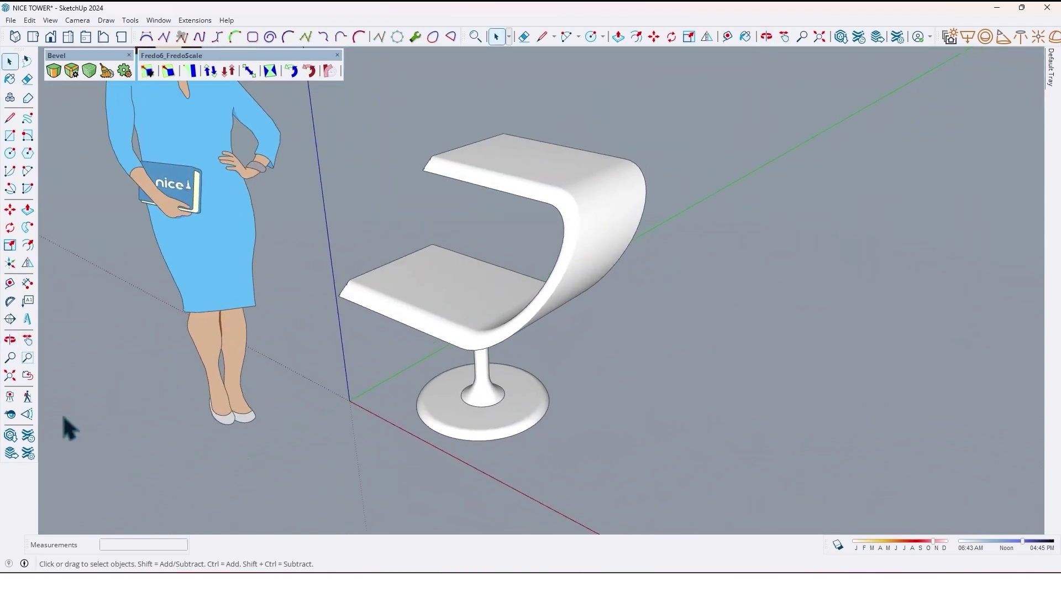
Step: Search 3D Warehouse materials for fabric and apply a dark grey fabric to the seat
click(11, 436)
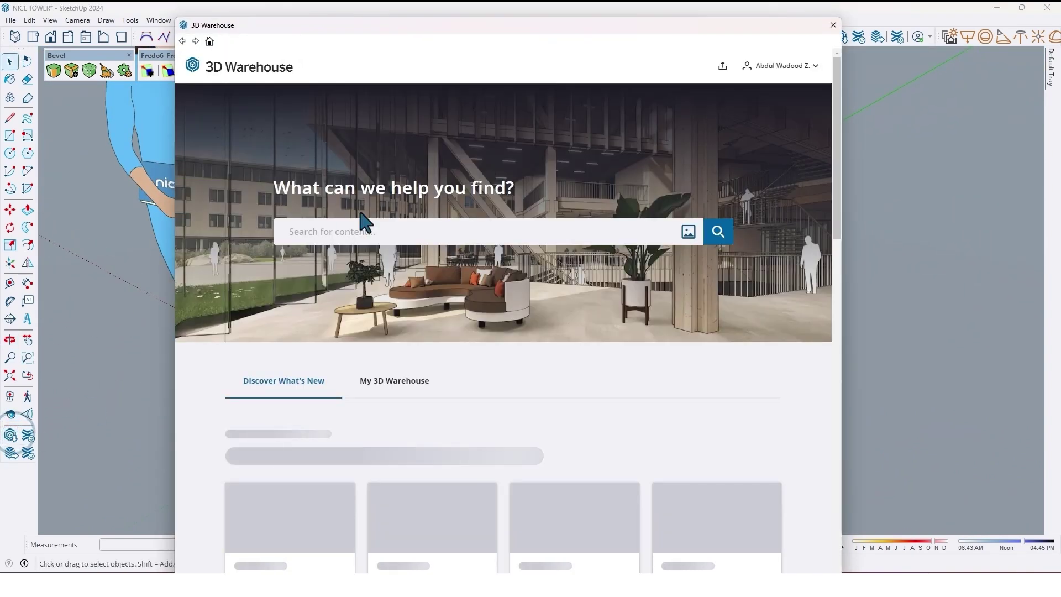
click(349, 233)
text(FSBRIC)
key(Return)
click(446, 101)
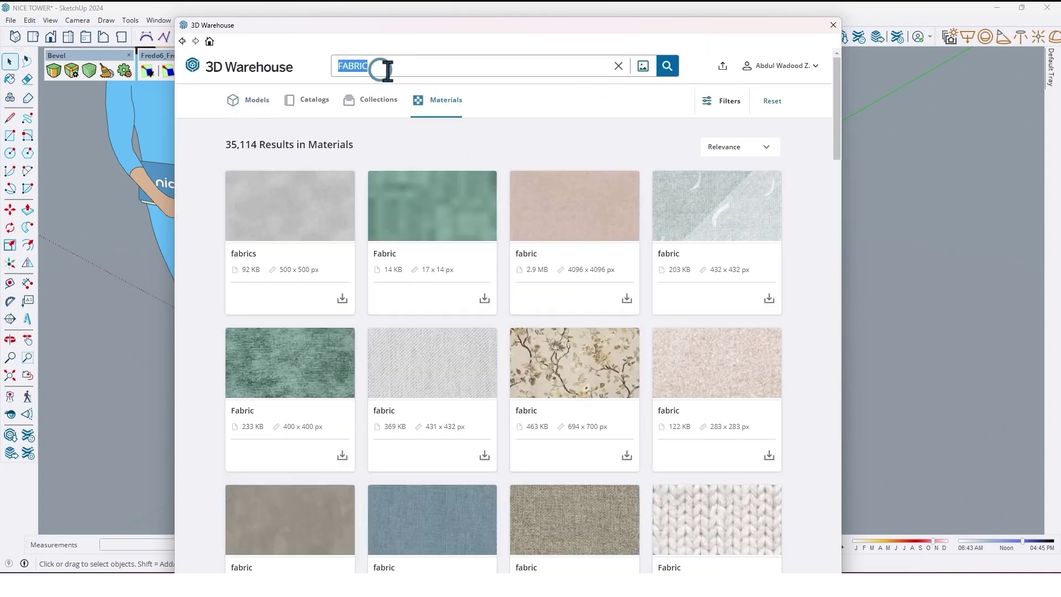
scroll(296, 367, down, 4)
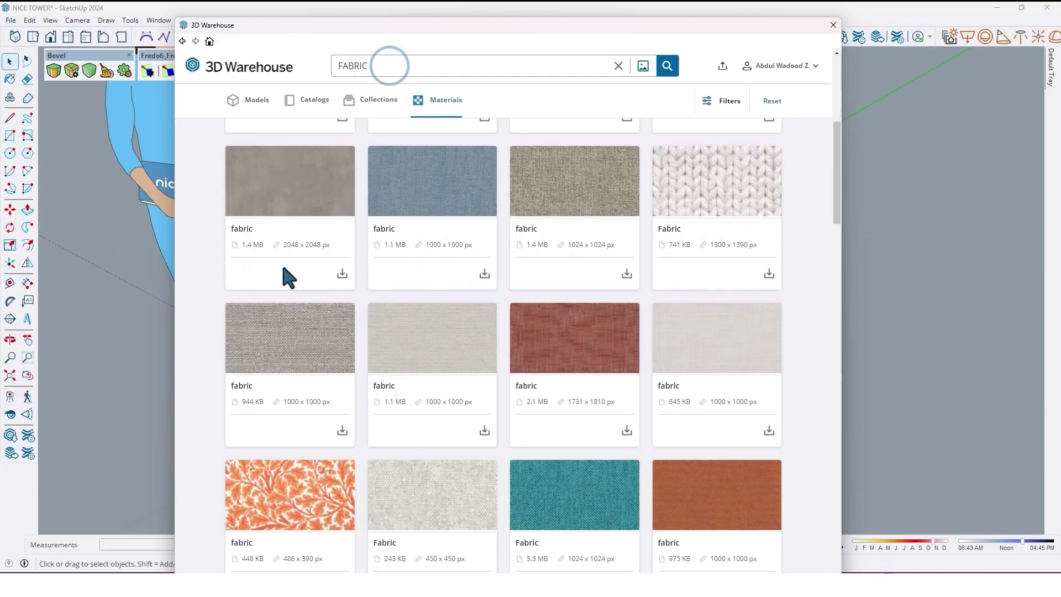
scroll(296, 280, down, 2)
scroll(295, 279, down, 5)
scroll(623, 353, up, 2)
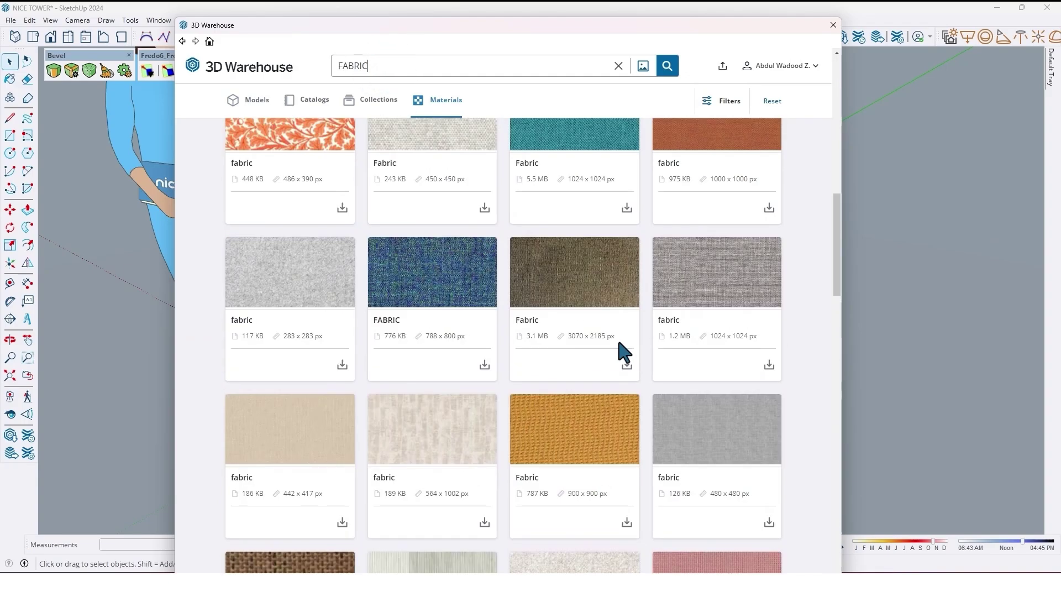
scroll(623, 353, down, 5)
scroll(621, 351, down, 4)
scroll(630, 315, down, 2)
scroll(637, 279, down, 3)
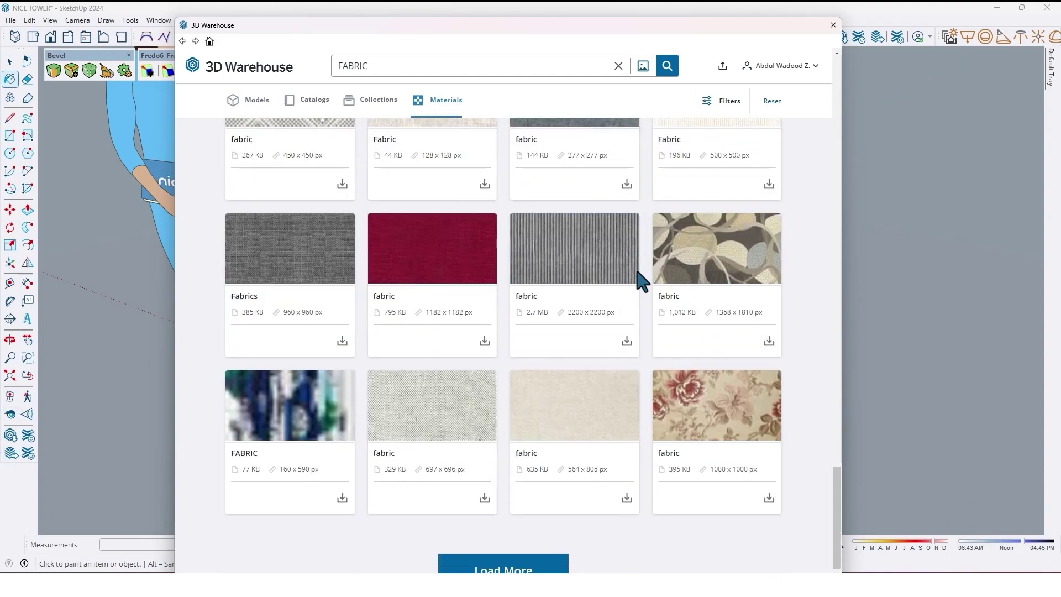
scroll(638, 280, down, 1)
scroll(517, 362, down, 3)
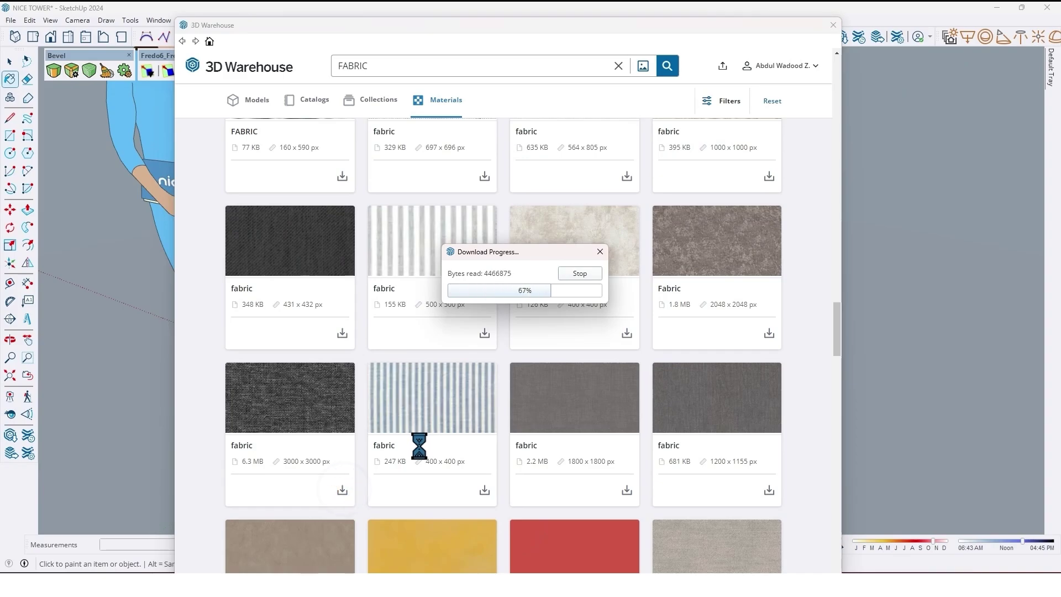
scroll(514, 286, up, 5)
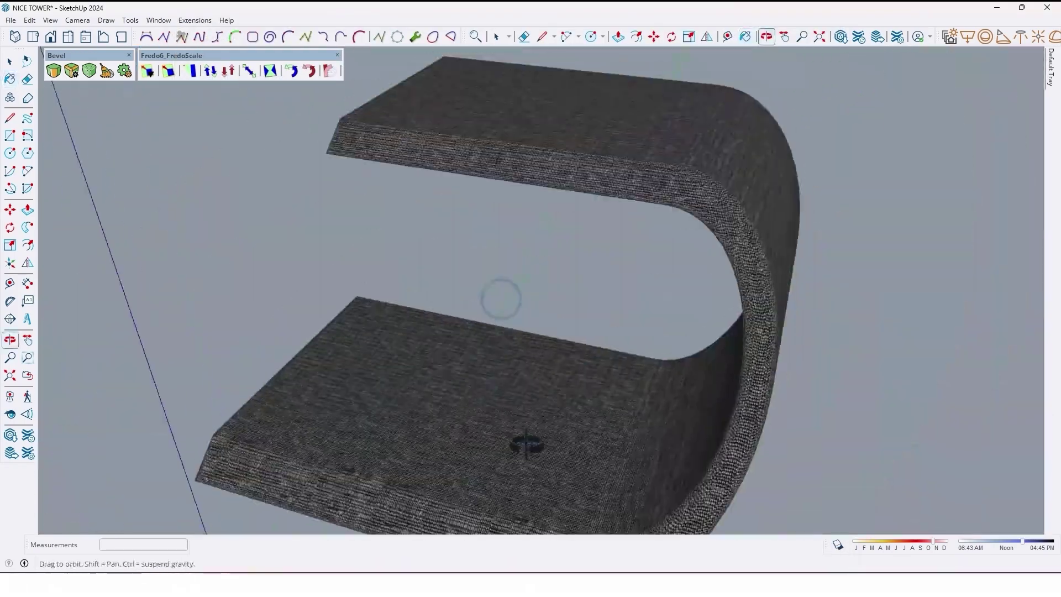
middle_drag(588, 478, 247, 429)
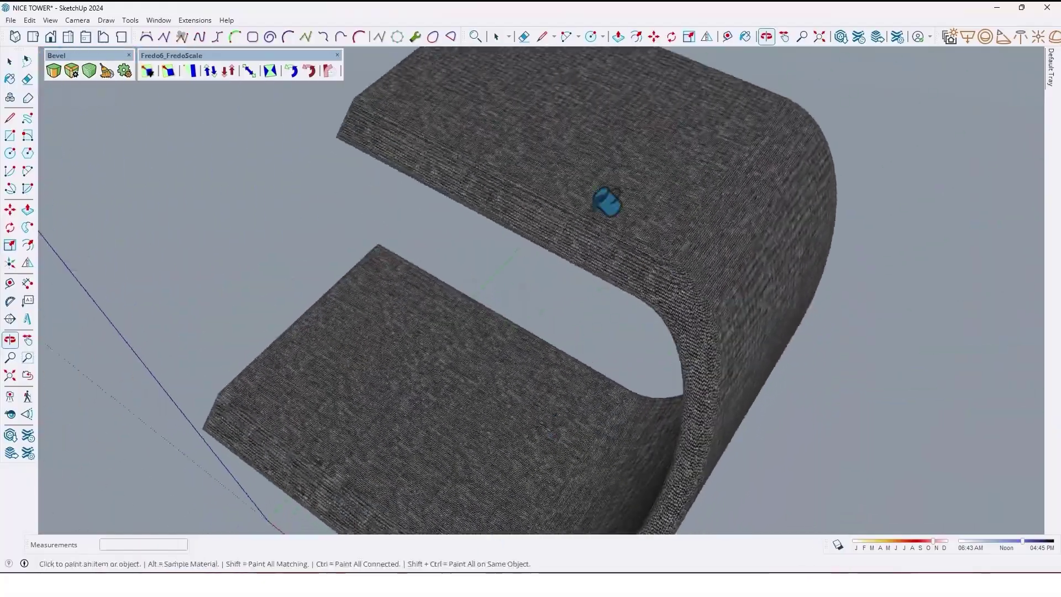
middle_drag(602, 164, 272, 166)
scroll(310, 130, down, 5)
mouse_move(310, 131)
middle_down()
mouse_move(656, 317)
mouse_move(400, 376)
mouse_move(479, 225)
middle_up()
scroll(505, 208, up, 5)
scroll(691, 320, down, 5)
scroll(606, 395, up, 4)
scroll(605, 394, down, 2)
scroll(578, 373, down, 4)
Step: Paint the pedestal stem and disc foot with a speckled grey steel material from 3D Warehouse
middle_drag(578, 373, 167, 394)
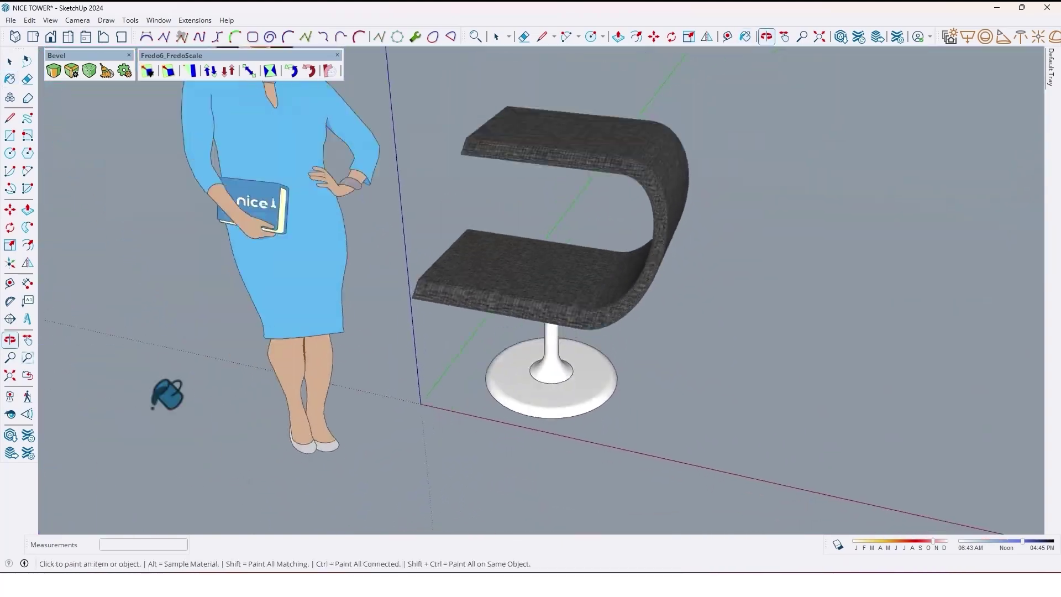
click(10, 436)
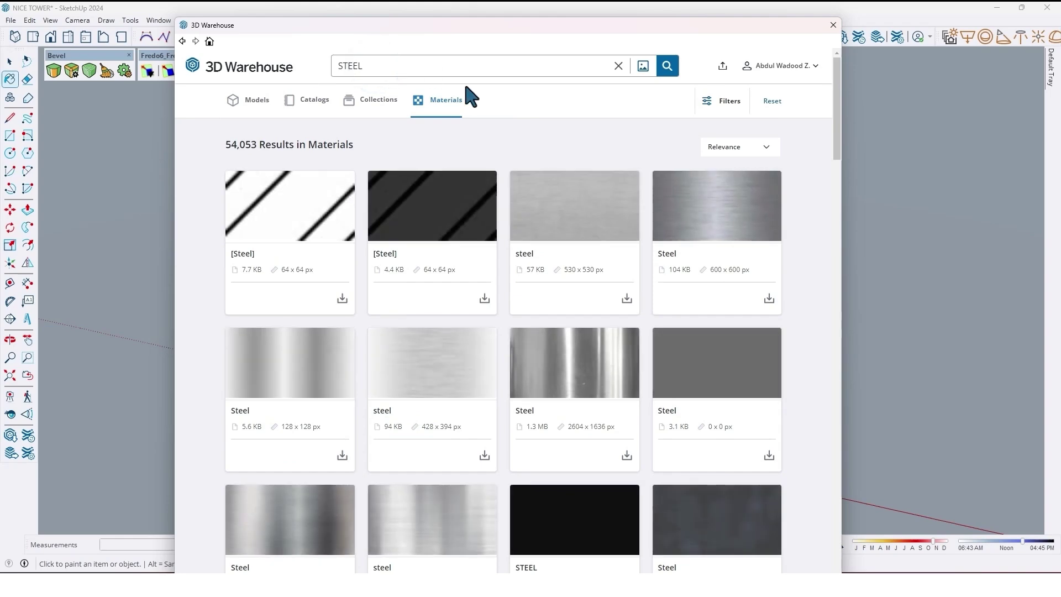
scroll(504, 307, down, 1)
scroll(507, 279, down, 4)
scroll(507, 280, down, 2)
scroll(510, 285, down, 4)
scroll(510, 284, down, 2)
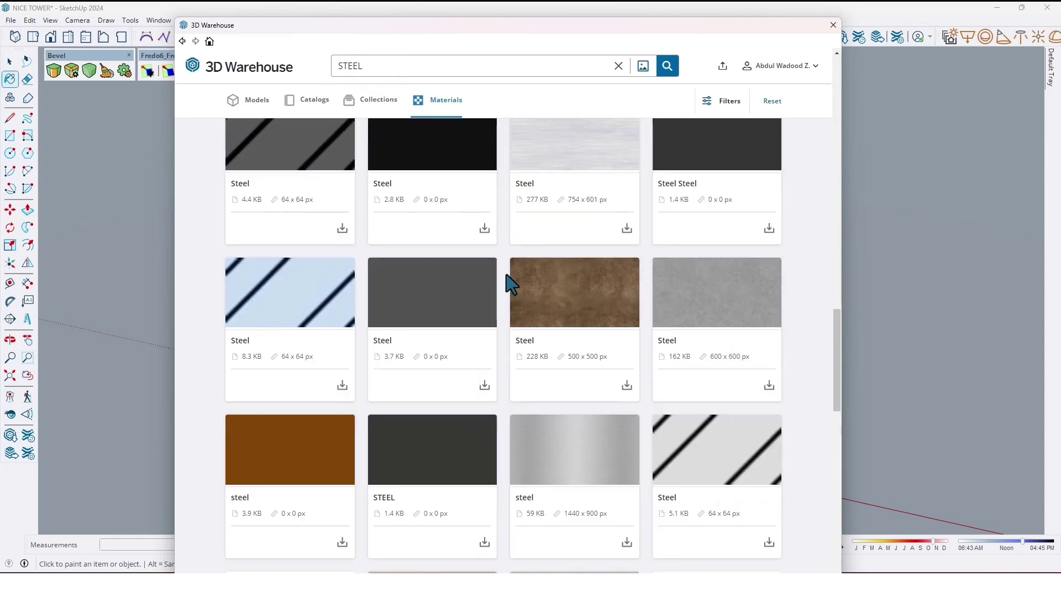
scroll(510, 284, down, 2)
scroll(510, 284, down, 2)
scroll(510, 284, down, 2)
scroll(510, 285, down, 4)
scroll(548, 466, down, 1)
scroll(627, 451, down, 3)
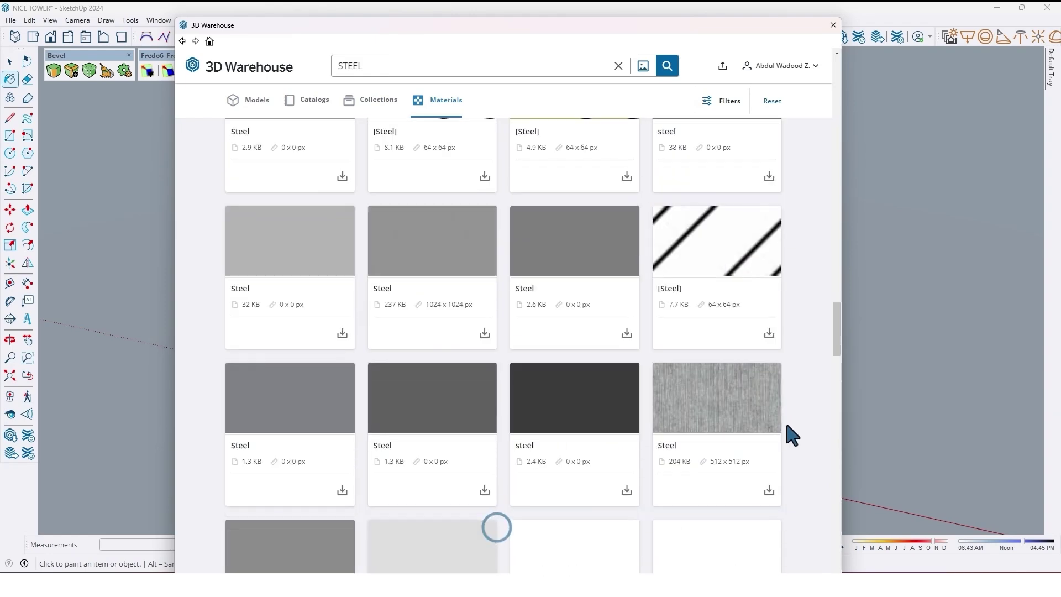
scroll(784, 442, down, 3)
scroll(788, 421, down, 3)
scroll(792, 418, down, 3)
scroll(793, 424, down, 4)
scroll(795, 419, down, 3)
scroll(796, 407, down, 2)
scroll(796, 407, down, 1)
scroll(795, 407, down, 2)
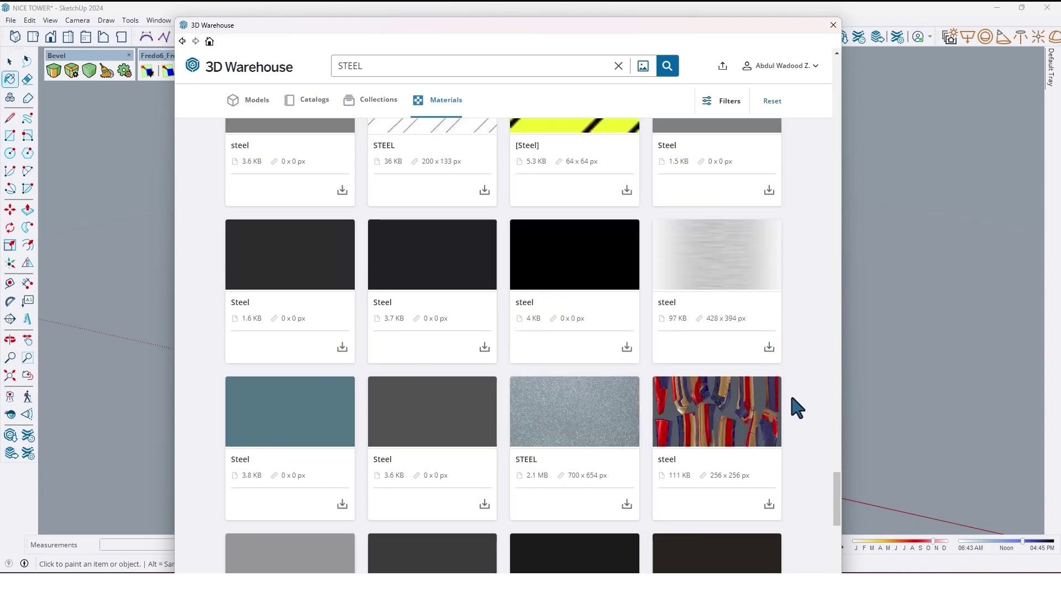
scroll(632, 477, down, 1)
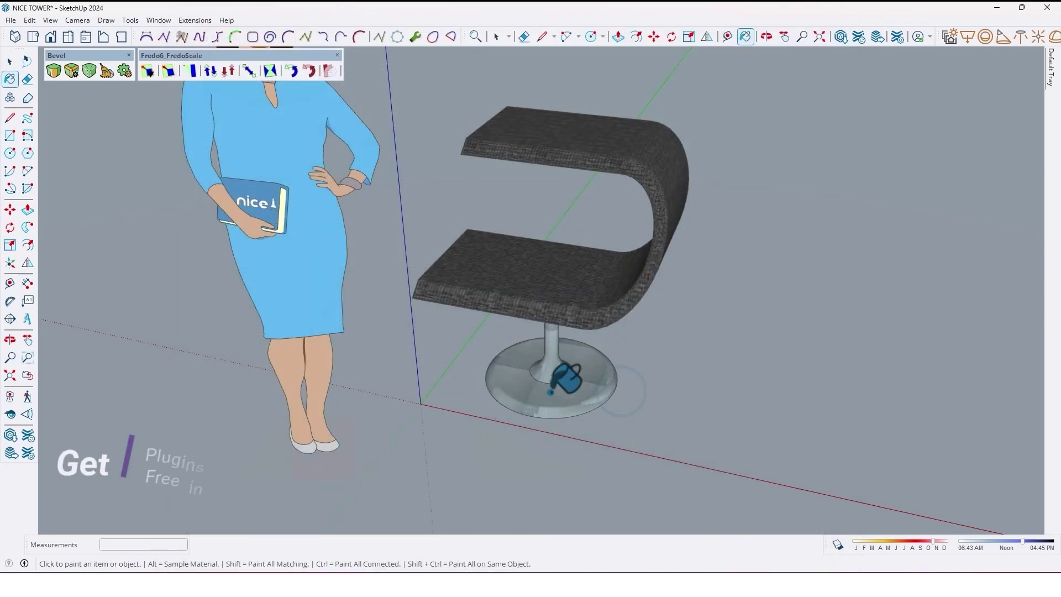
scroll(570, 381, up, 3)
middle_drag(549, 392, 552, 440)
scroll(552, 440, down, 5)
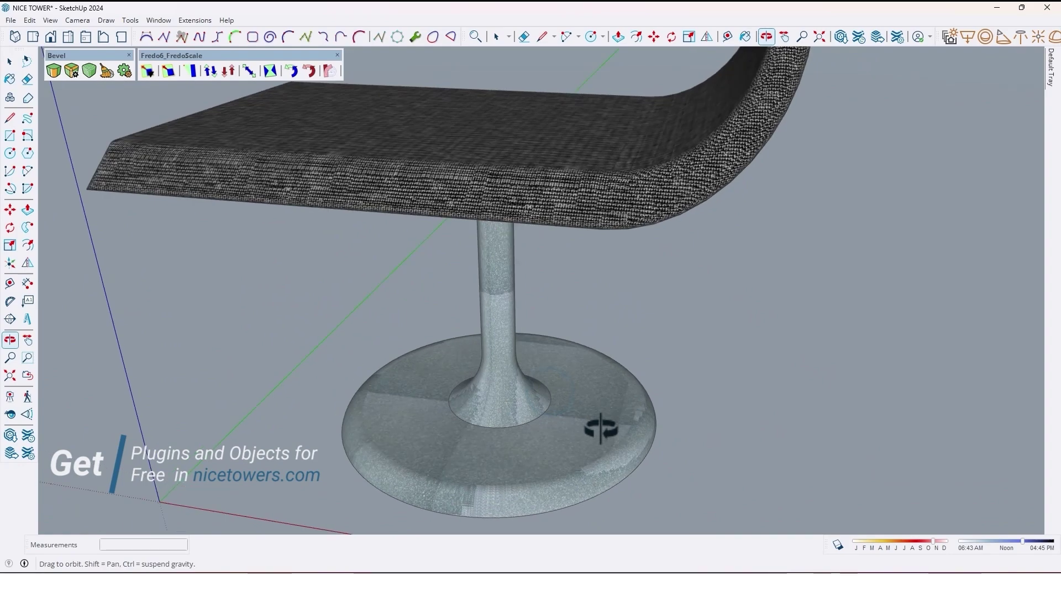
key(b)
click(887, 85)
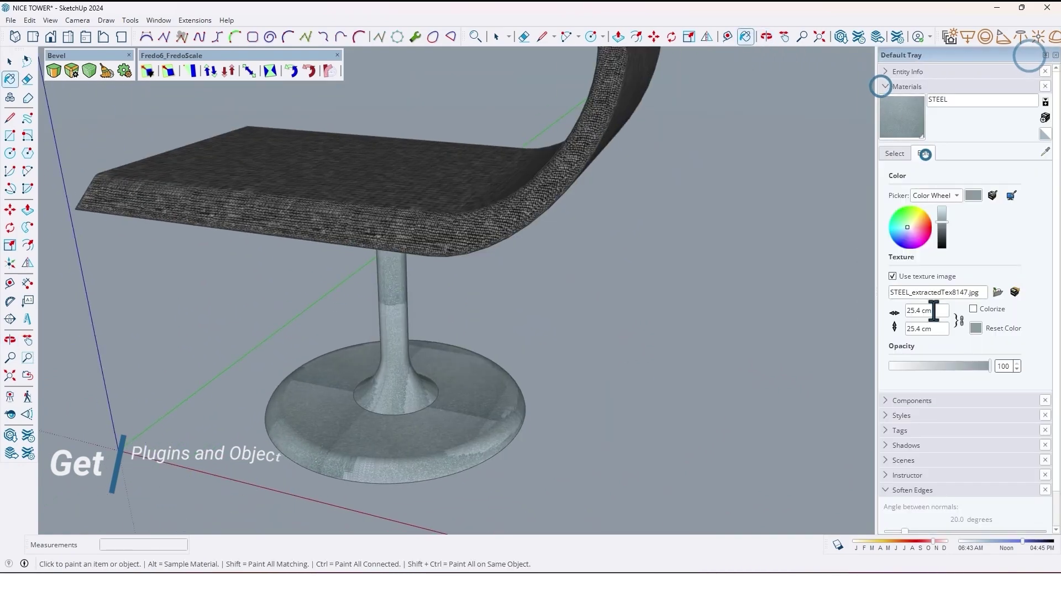
scroll(320, 289, down, 3)
mouse_move(320, 290)
middle_down()
mouse_move(590, 487)
mouse_move(639, 277)
mouse_move(457, 237)
mouse_move(170, 233)
mouse_move(439, 295)
mouse_move(639, 284)
mouse_move(514, 273)
mouse_move(497, 114)
mouse_move(569, 165)
mouse_move(352, 183)
mouse_move(552, 254)
mouse_move(597, 356)
mouse_move(292, 321)
mouse_move(472, 351)
mouse_move(831, 367)
mouse_move(718, 386)
mouse_move(679, 432)
mouse_move(724, 284)
mouse_move(387, 304)
mouse_move(772, 173)
mouse_move(484, 217)
mouse_move(356, 218)
mouse_move(810, 249)
mouse_move(714, 294)
middle_up()
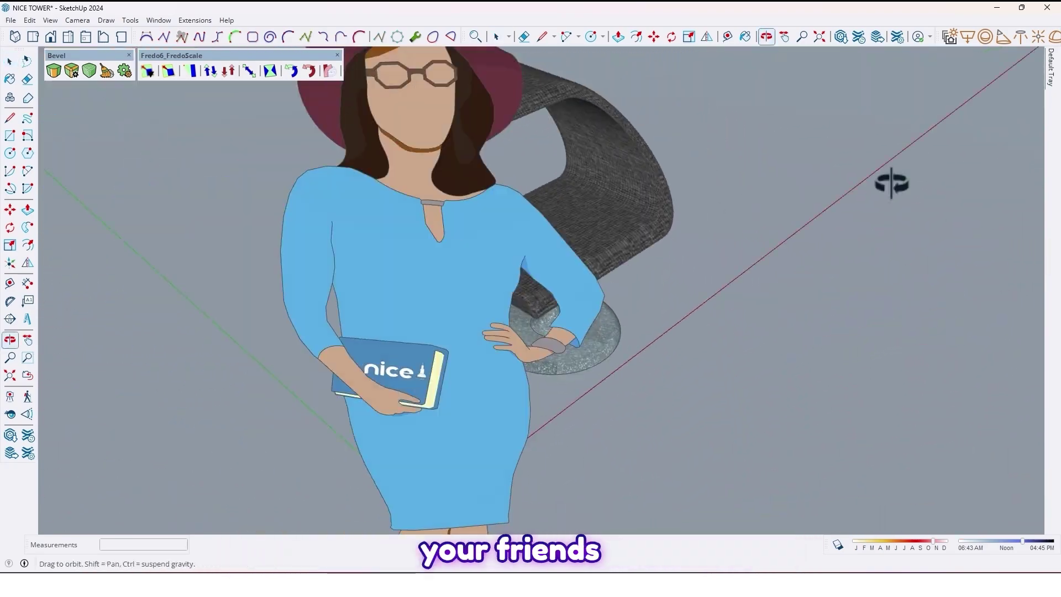